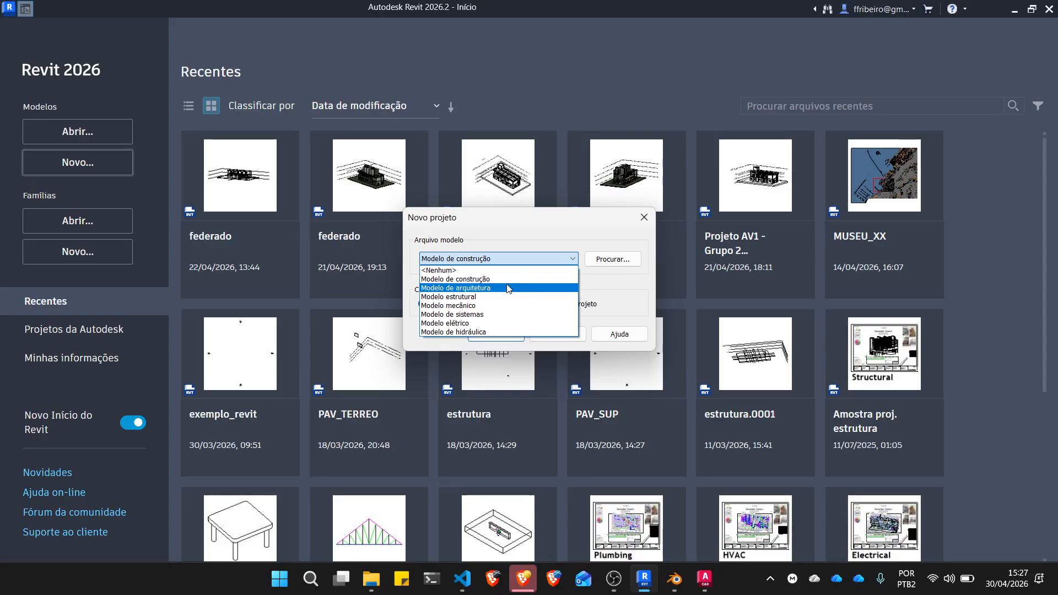
Create a new project from the "Modelo de arquitetura" template
click(507, 288)
click(499, 334)
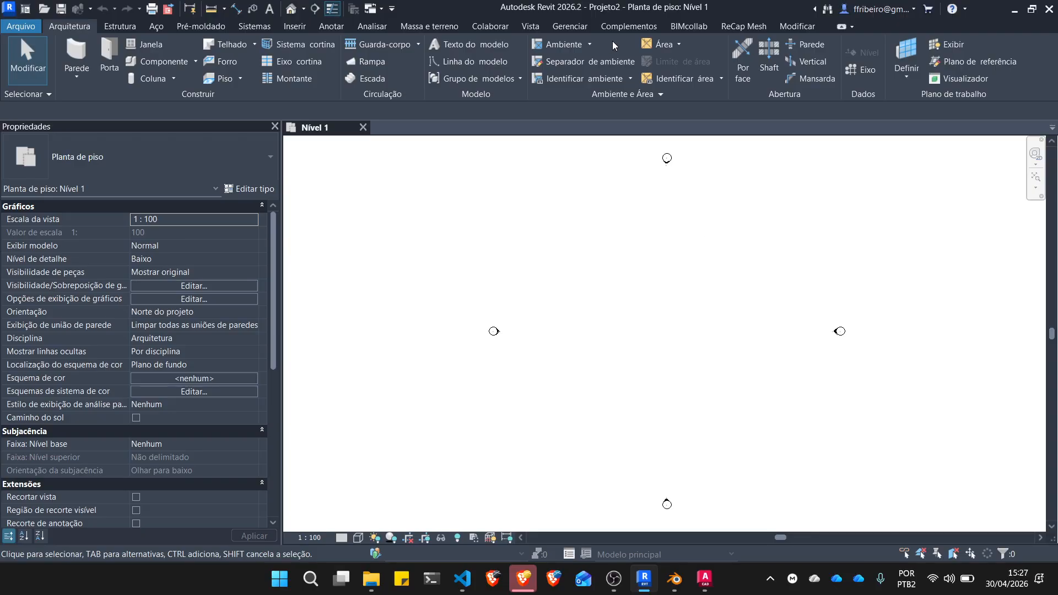
Start saving the project and browse to the 2026 GIS project folder inside gitrepos on drive D
click(30, 32)
click(487, 214)
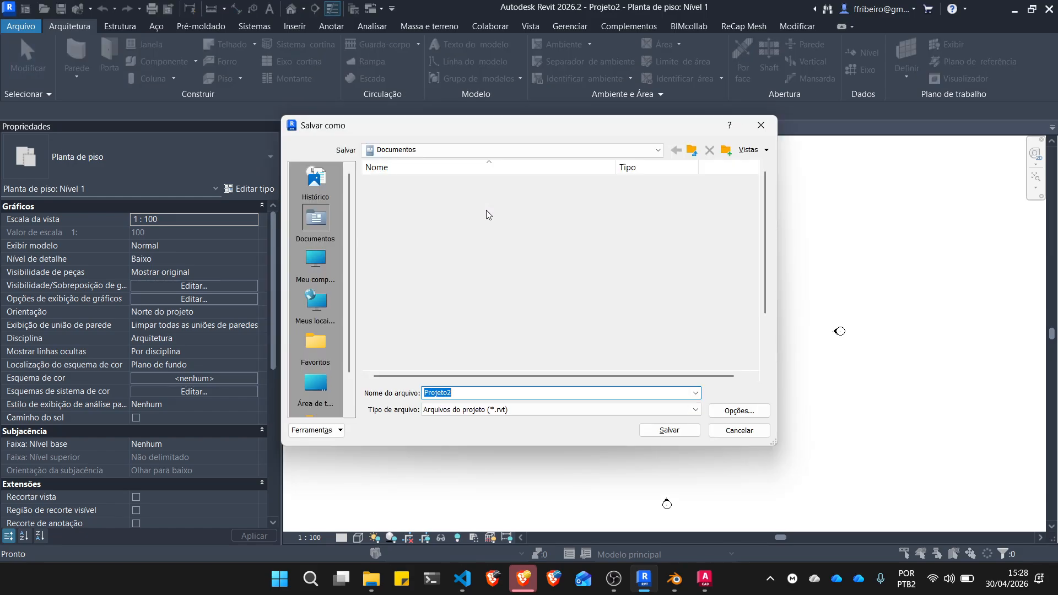
click(309, 254)
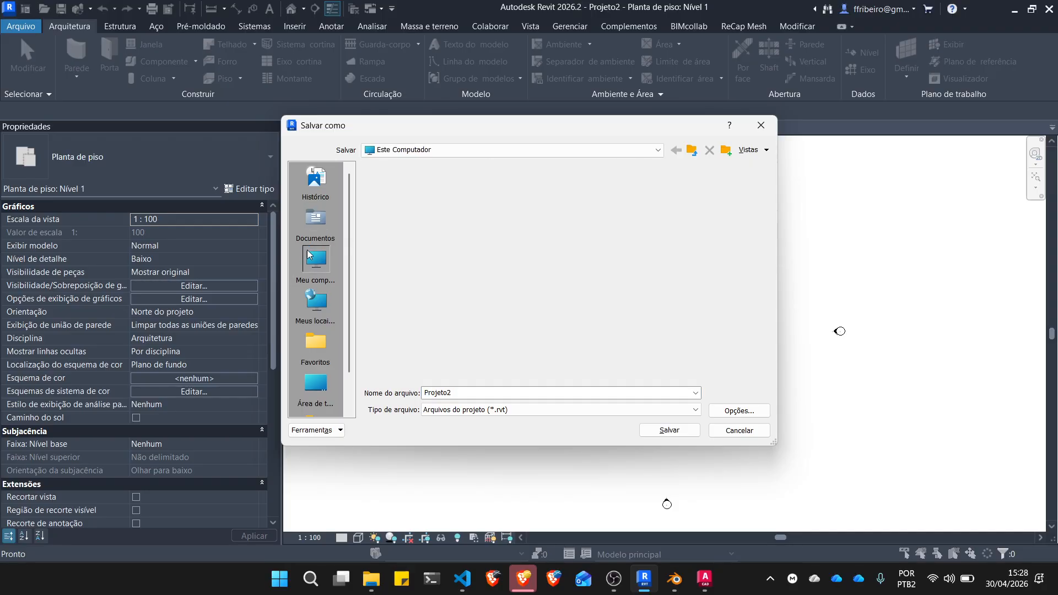
double_click(422, 210)
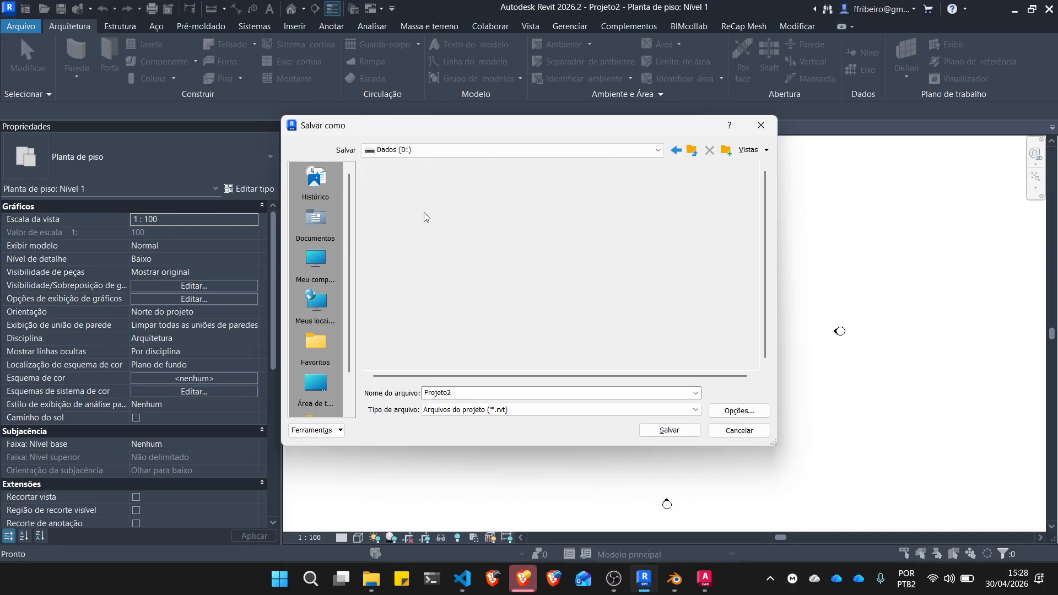
double_click(426, 236)
click(427, 236)
key(p)
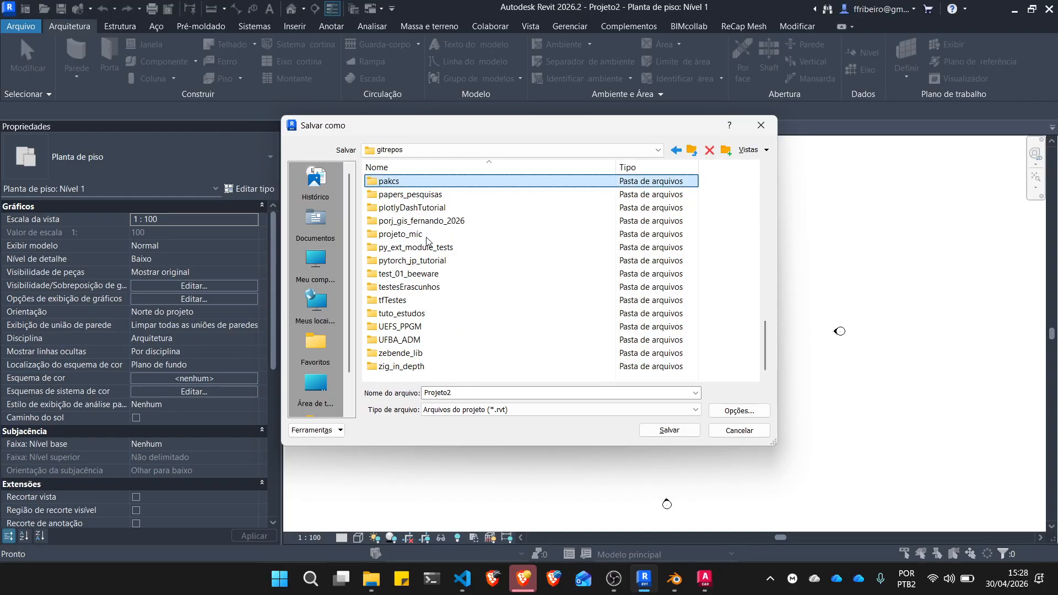
double_click(422, 222)
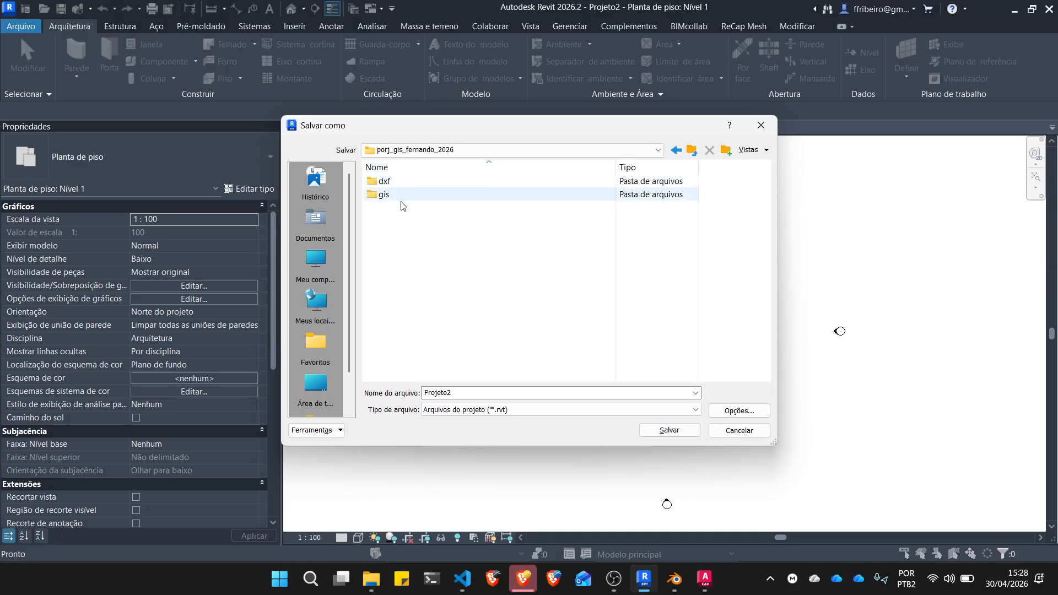
Create a subfolder named "revit" in the project folder and open it as the save location
right_click(408, 257)
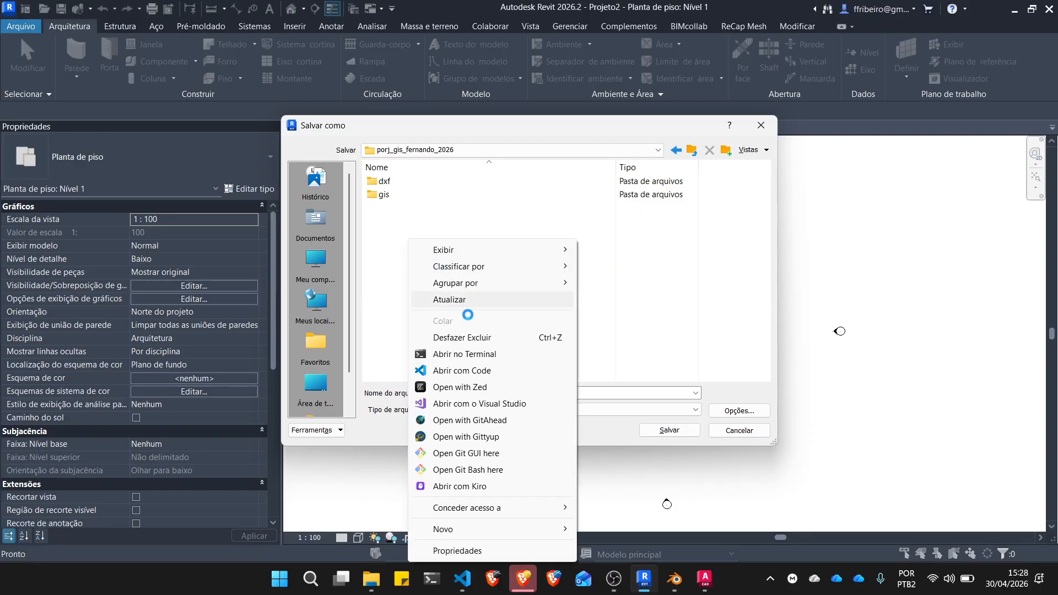
mouse_move(490, 528)
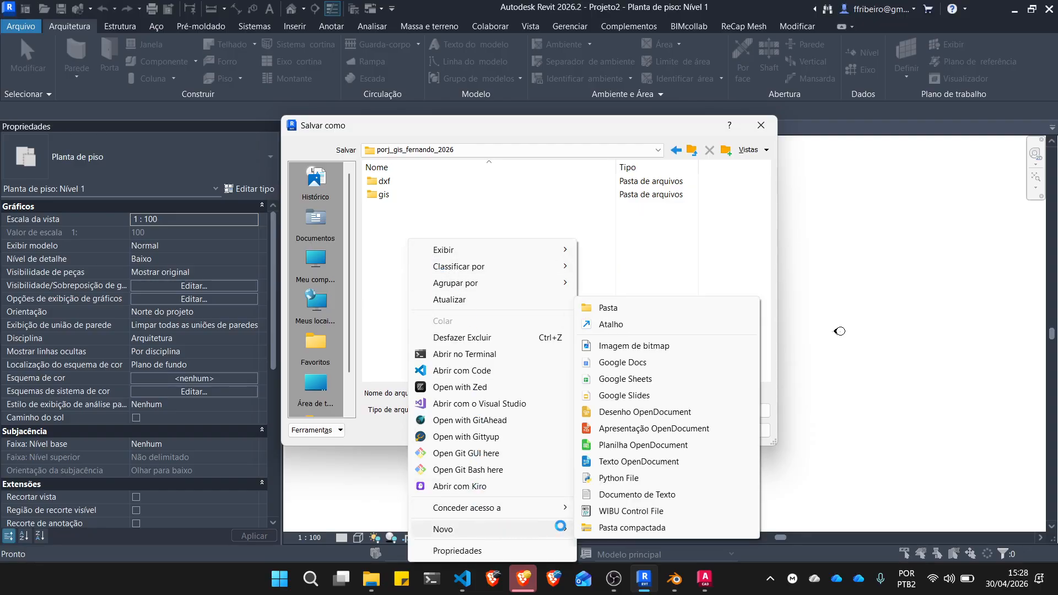
click(630, 312)
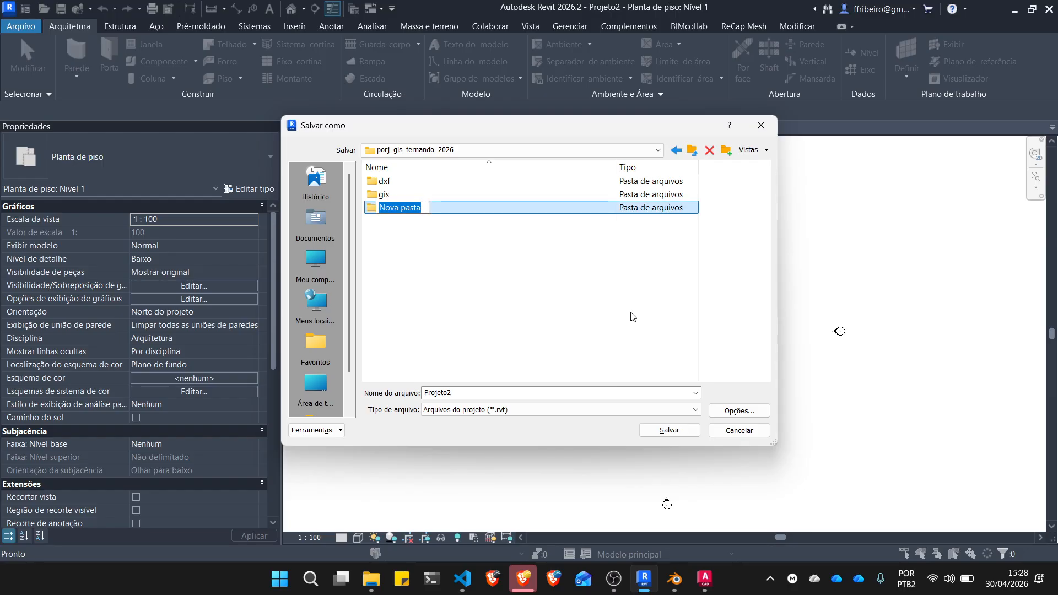
text(revit)
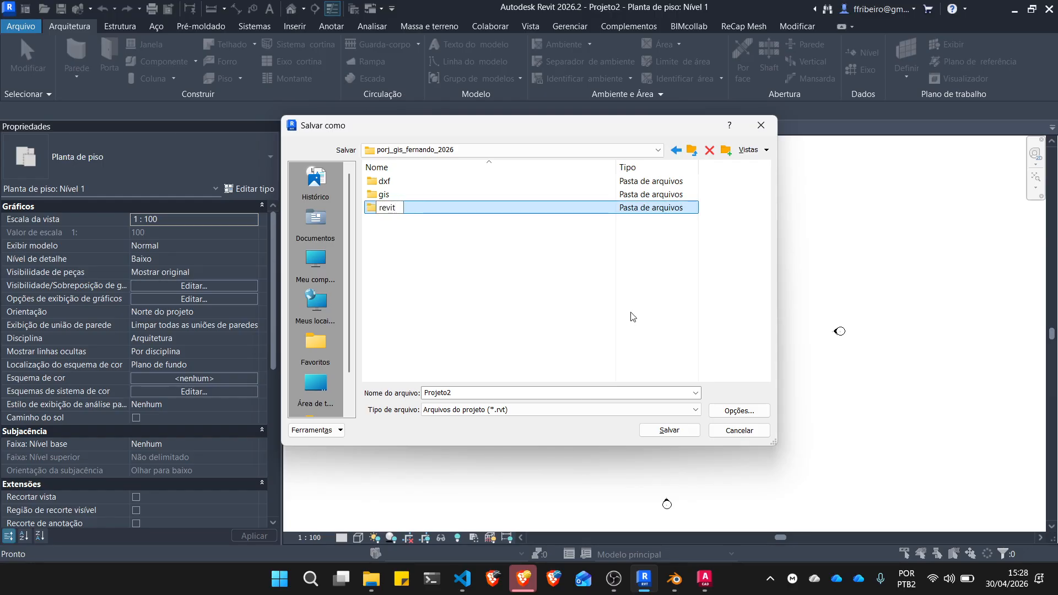
key(Return)
double_click(399, 213)
Save the project as "terreno" with the maximum number of backups set to 2
double_click(462, 392)
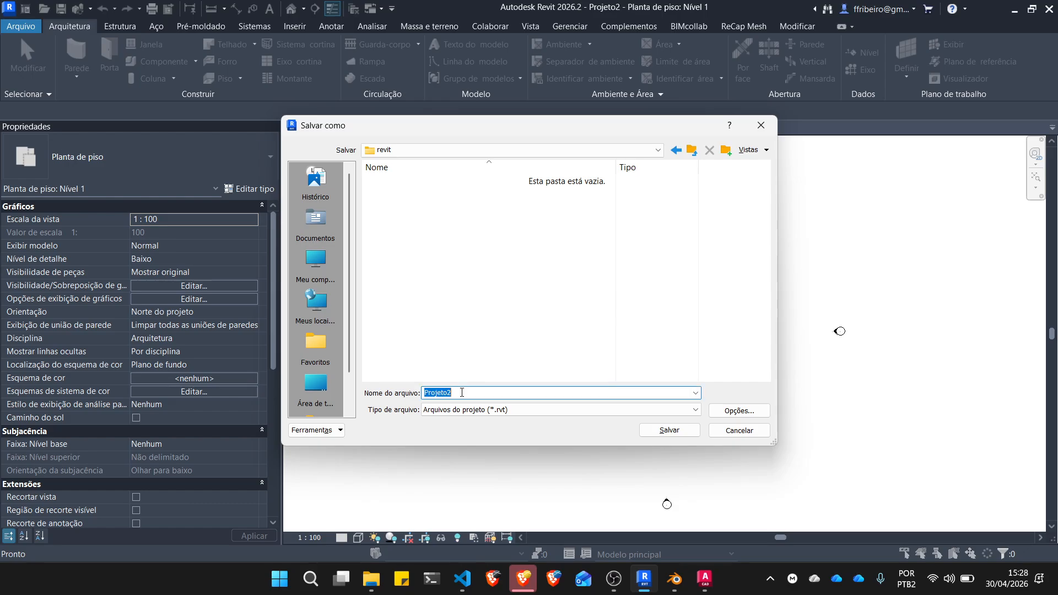
text(terreno)
click(739, 411)
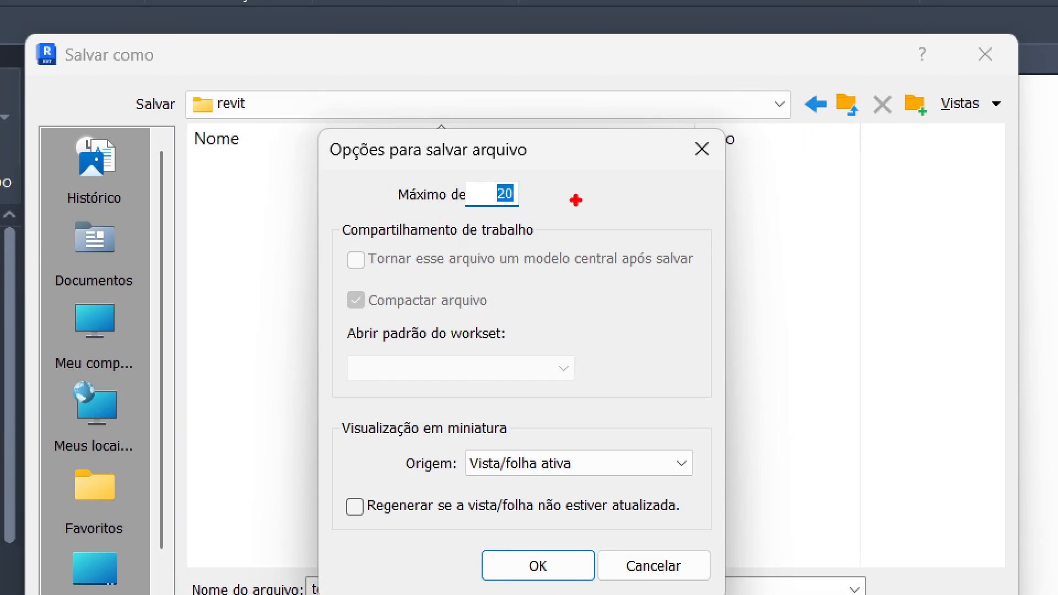
text(2)
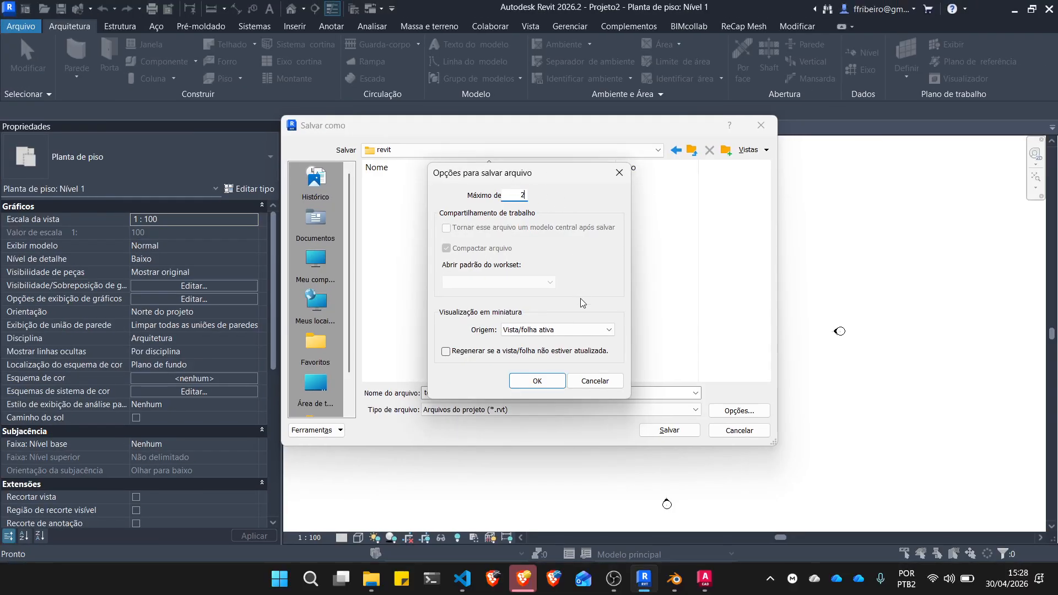
click(542, 380)
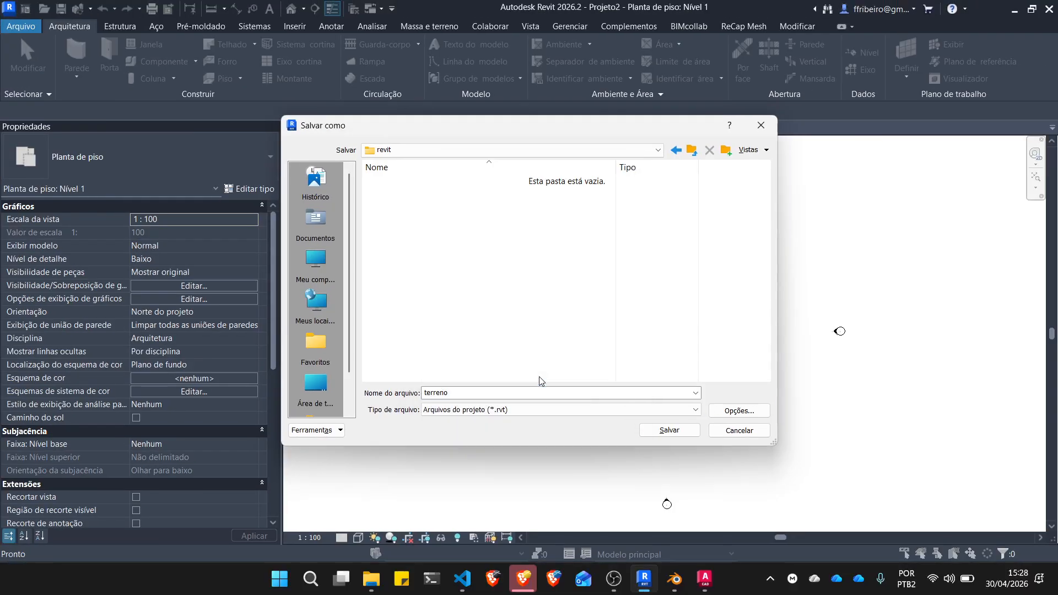
click(668, 431)
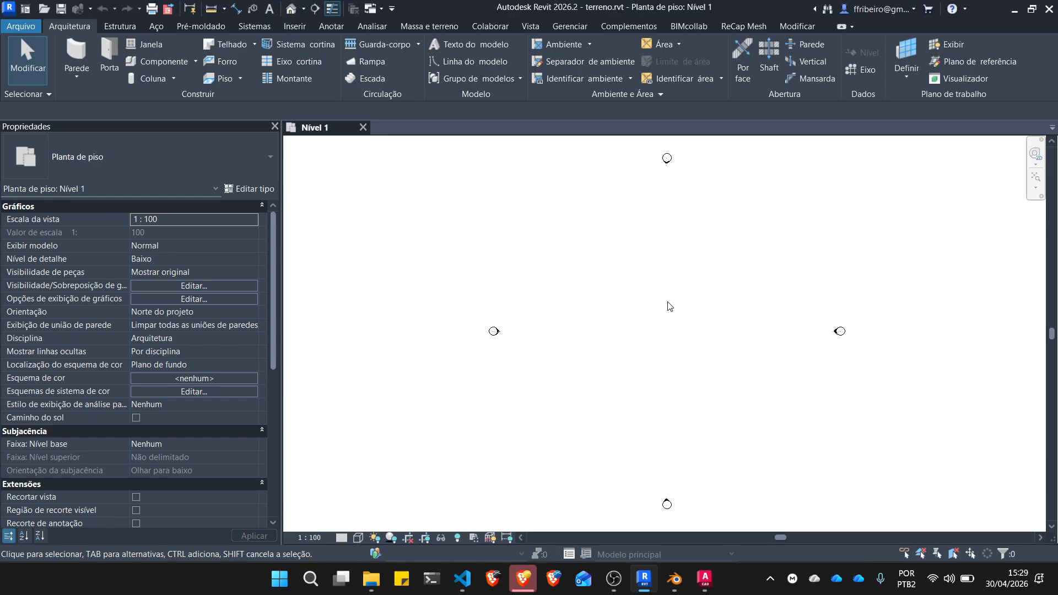
Open the project units settings
click(571, 26)
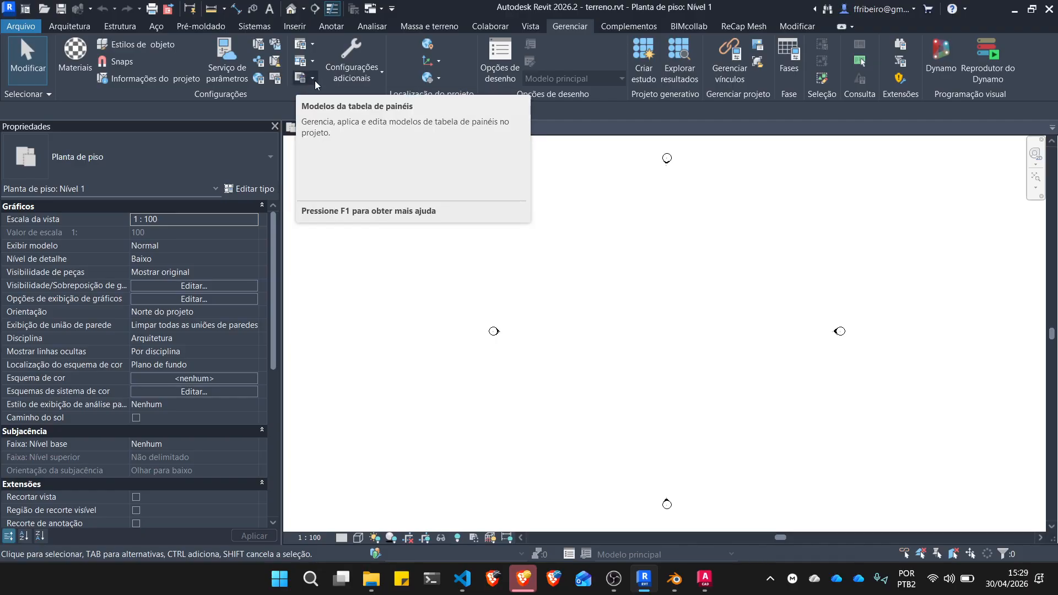
key(u)
key(n)
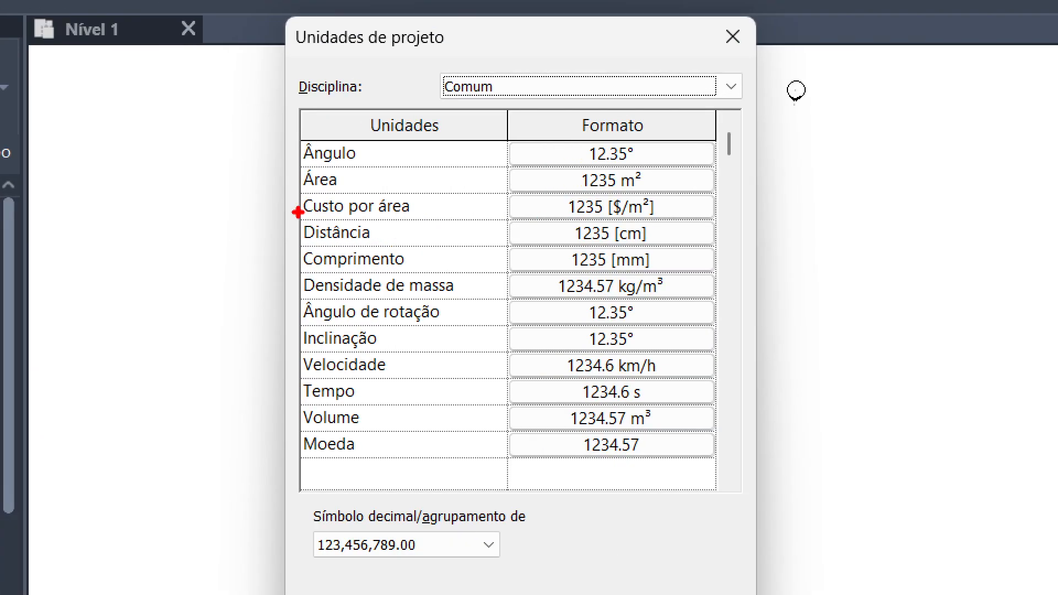
drag(417, 218, 418, 244)
drag(298, 261, 297, 272)
drag(761, 235, 872, 238)
mouse_move(944, 228)
mouse_down()
mouse_move(958, 251)
mouse_move(996, 248)
mouse_up()
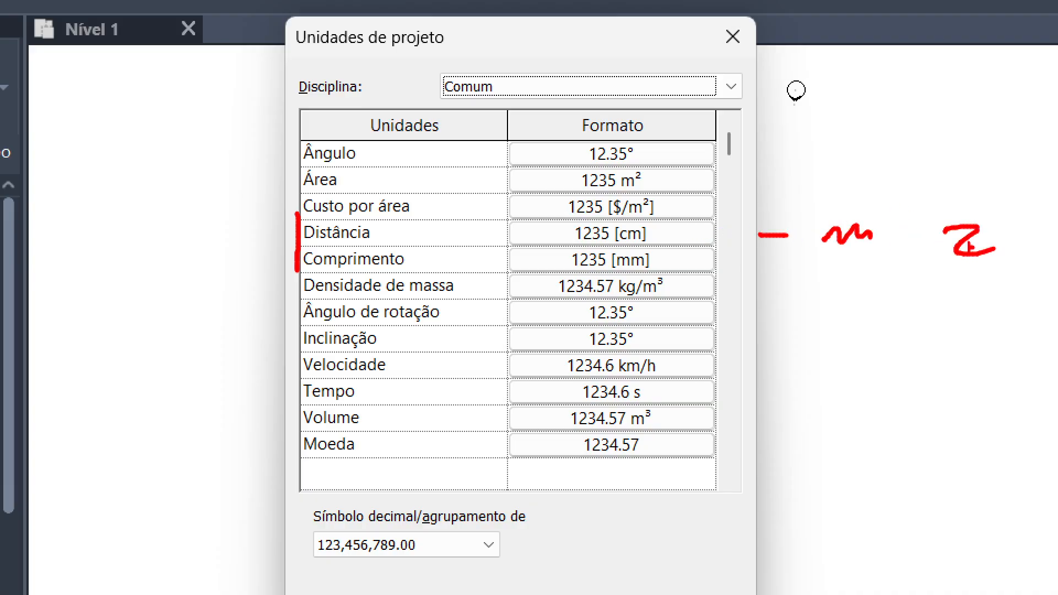
key(Escape)
Set the Distância unit format to Metros with 2 decimal places
click(611, 229)
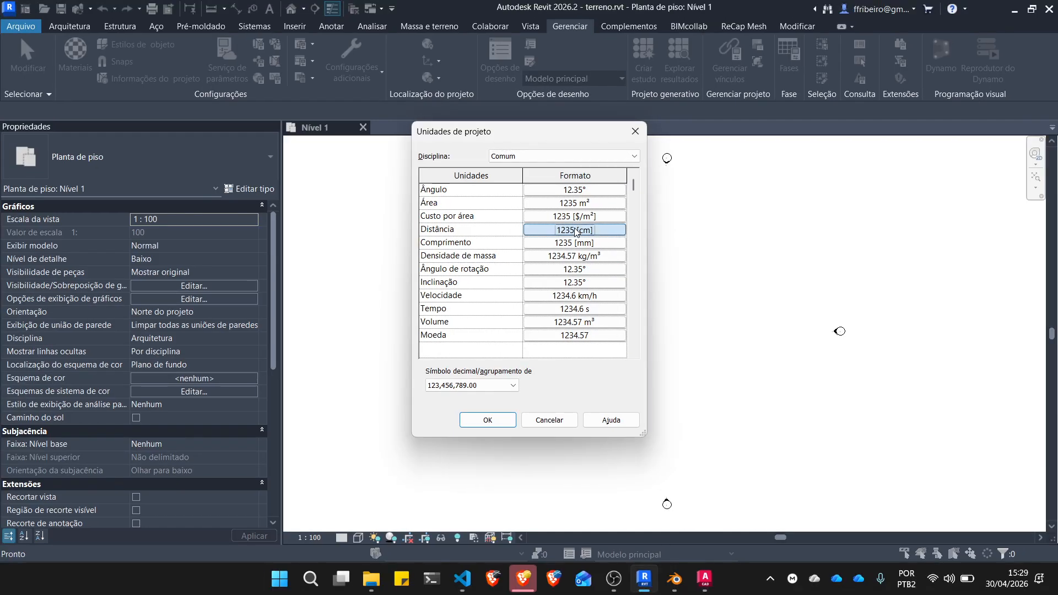
click(540, 213)
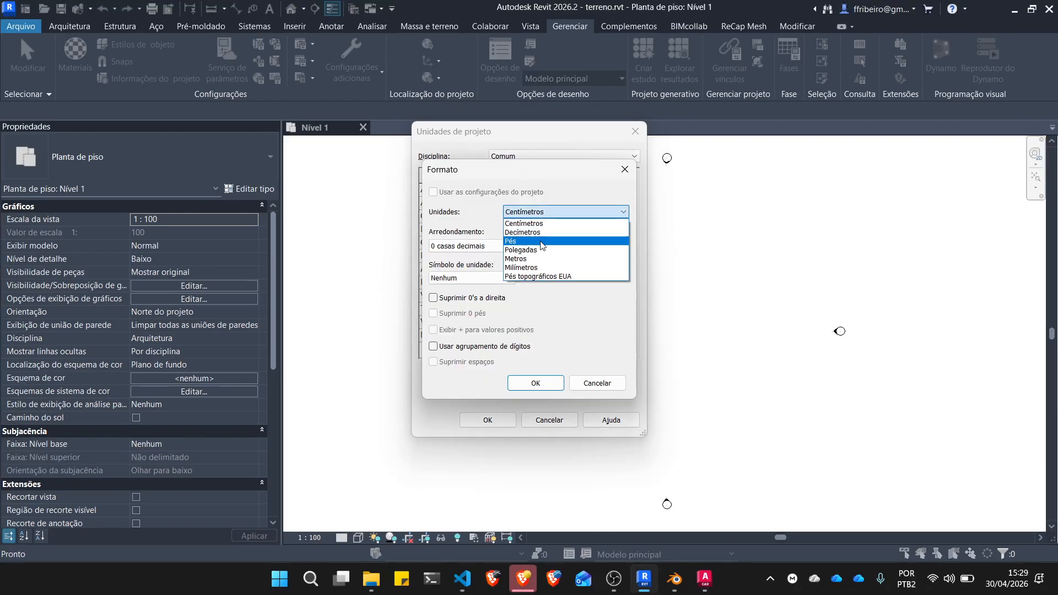
click(518, 258)
click(494, 246)
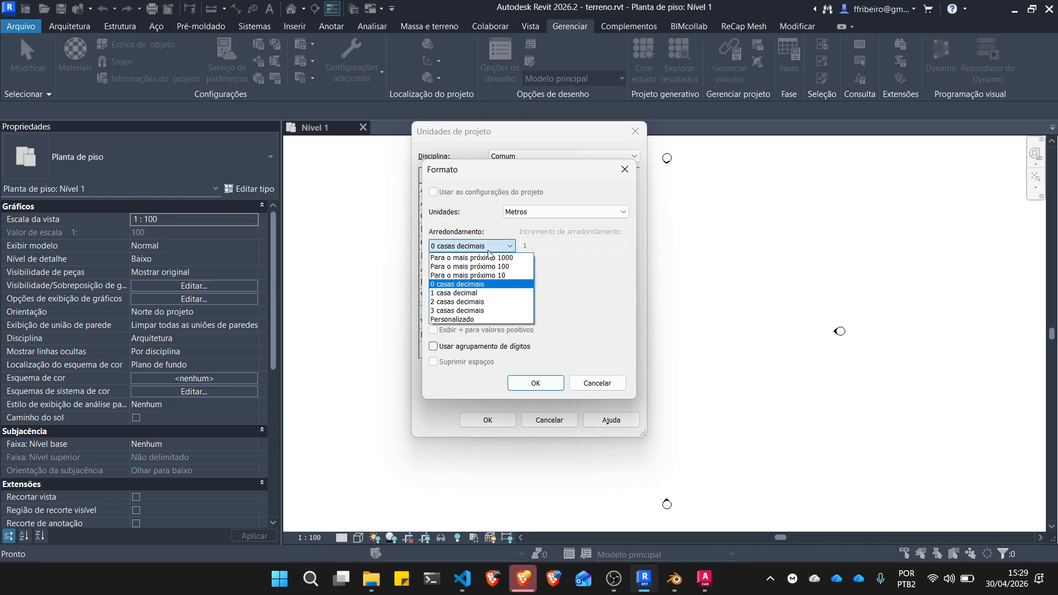
click(462, 302)
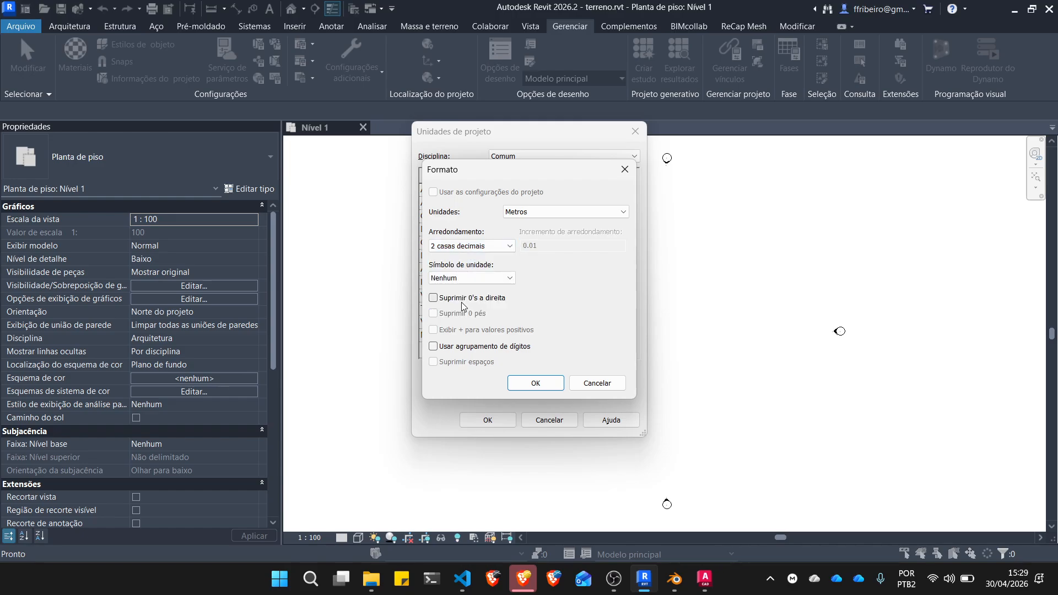
click(537, 383)
Set the Comprimento unit format to Metros with 2 decimal places and apply the project units
click(562, 243)
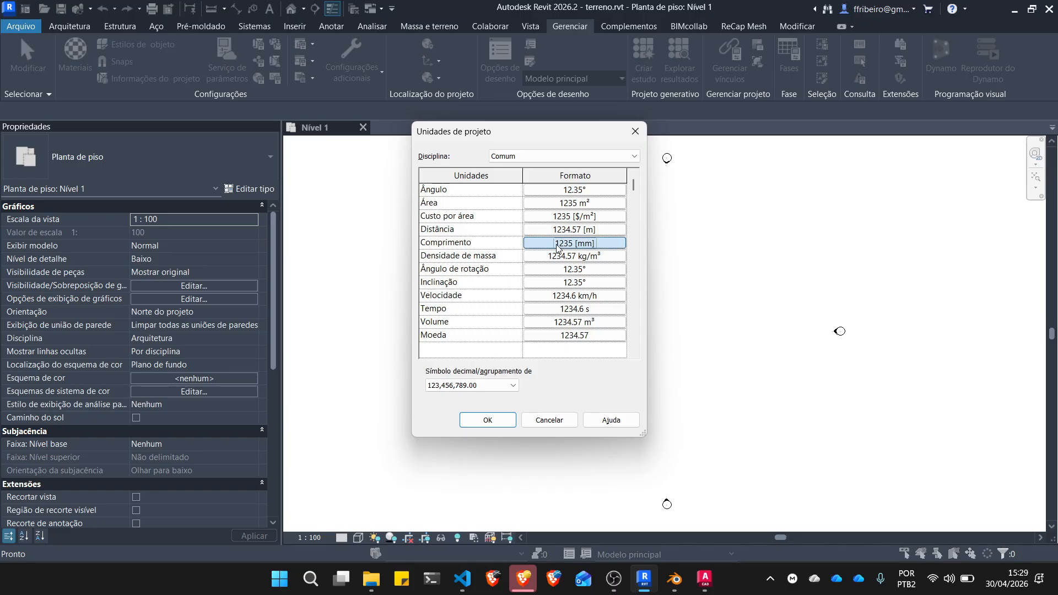
click(564, 217)
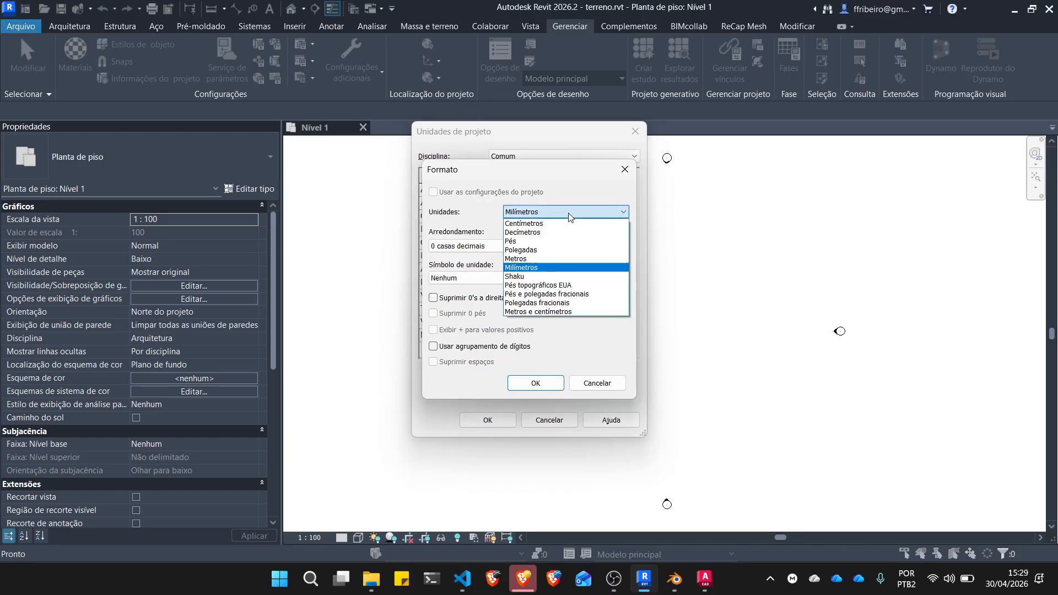
click(543, 259)
click(486, 251)
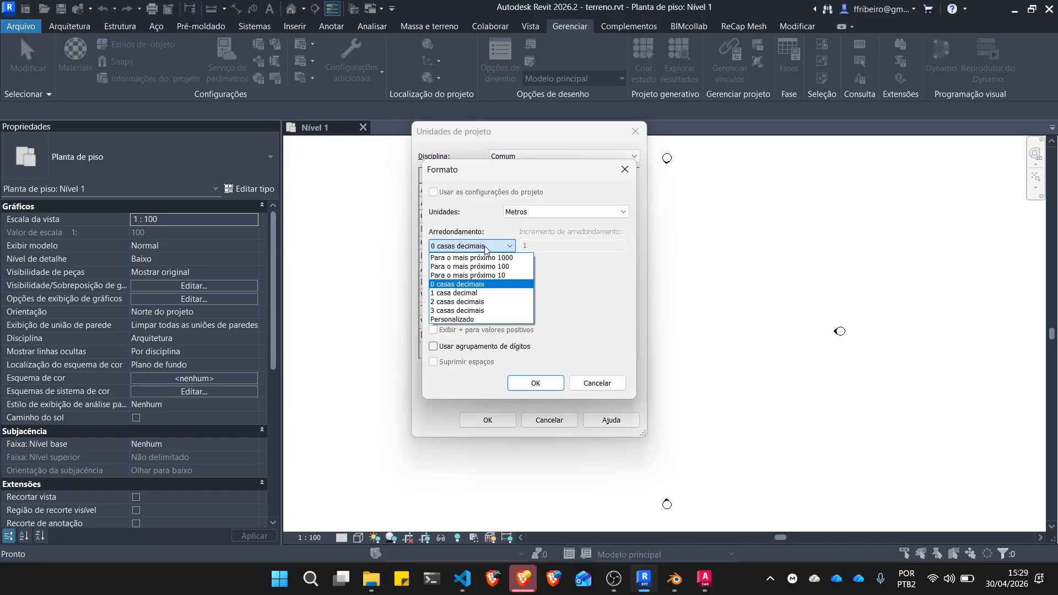
click(466, 303)
click(534, 383)
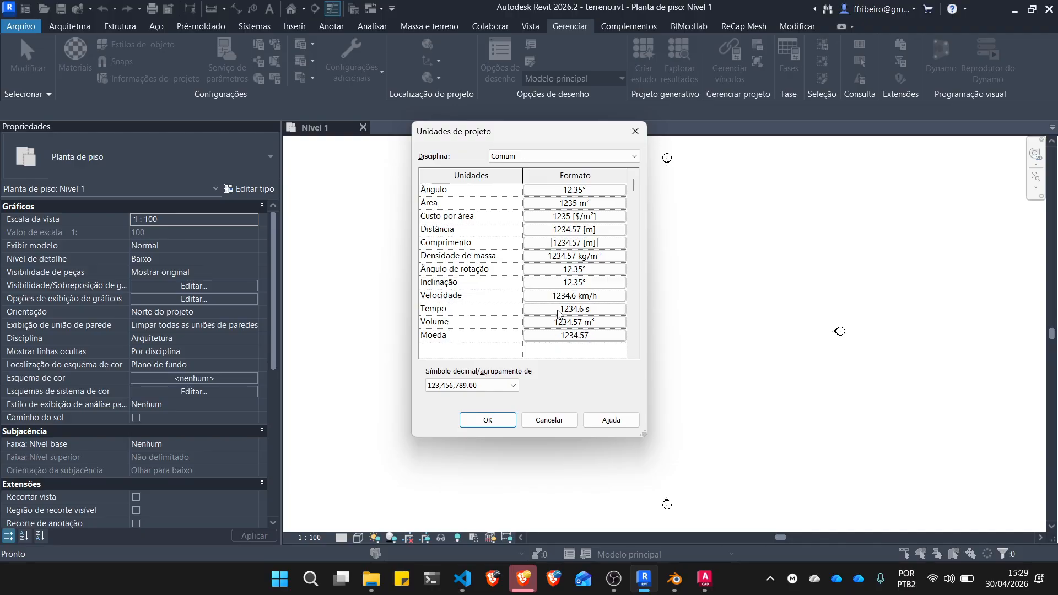
click(497, 422)
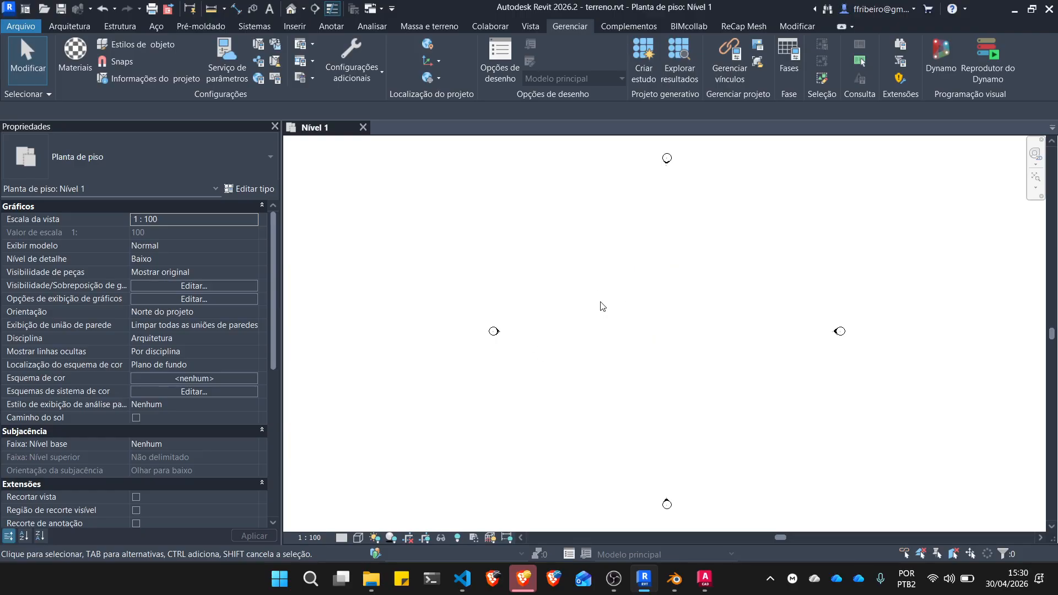
Check where the dxf and revit folders sit within the project folder in File Explorer, and return to Revit
click(428, 26)
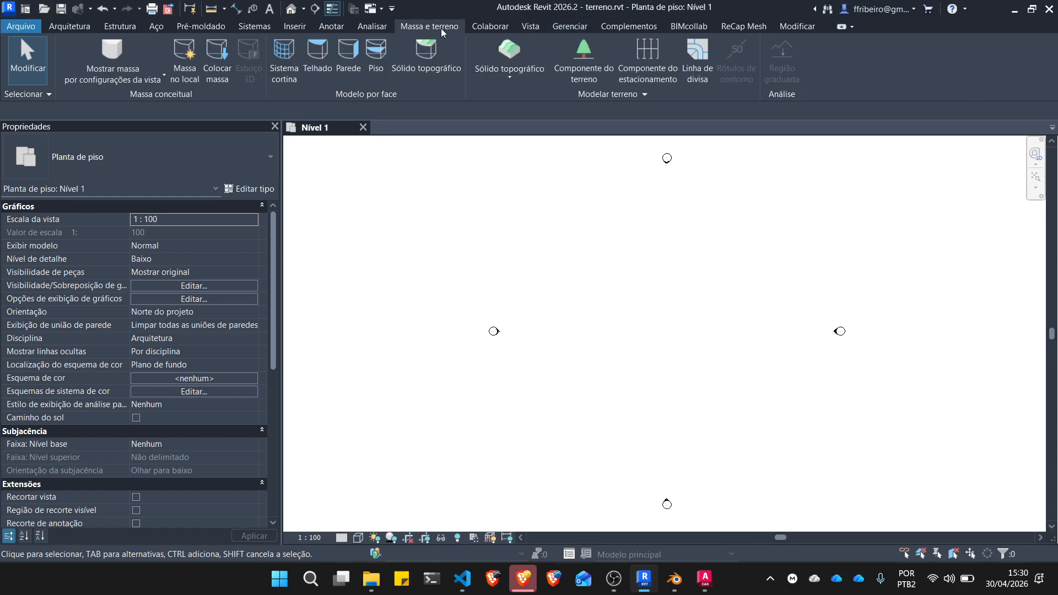
click(293, 27)
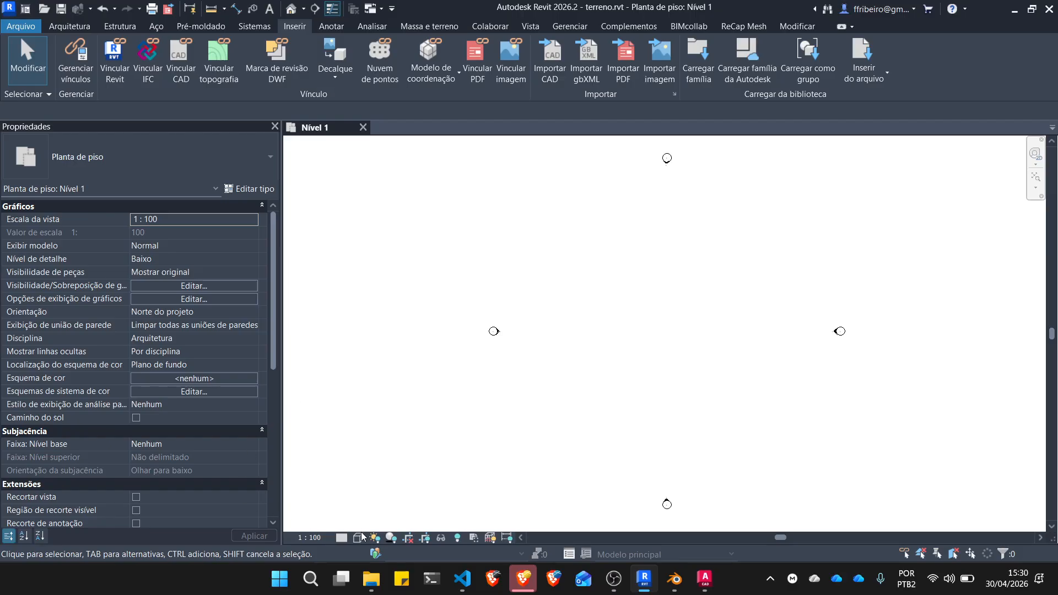
click(373, 580)
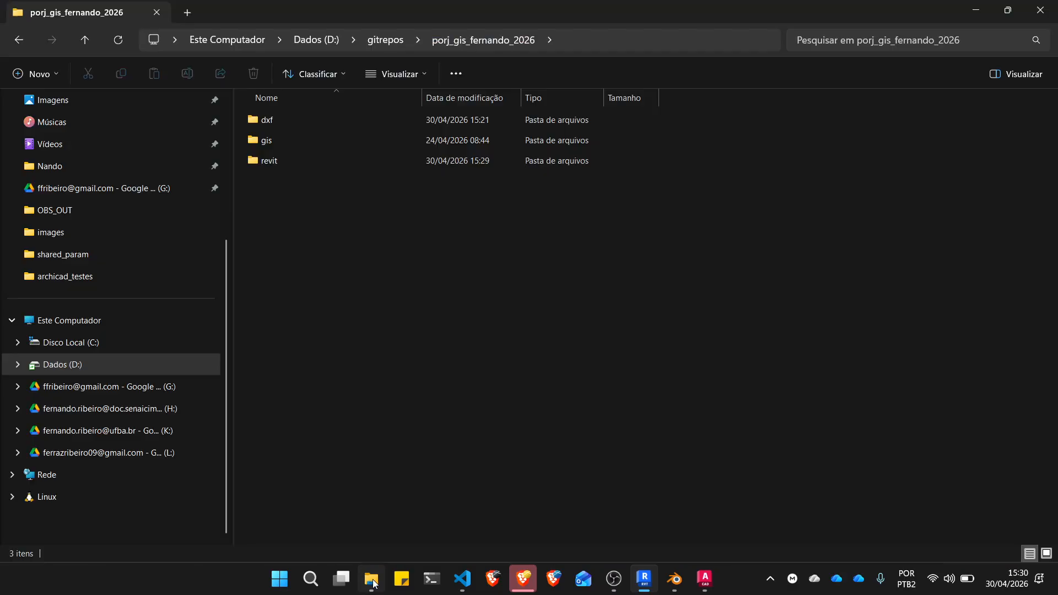
click(264, 158)
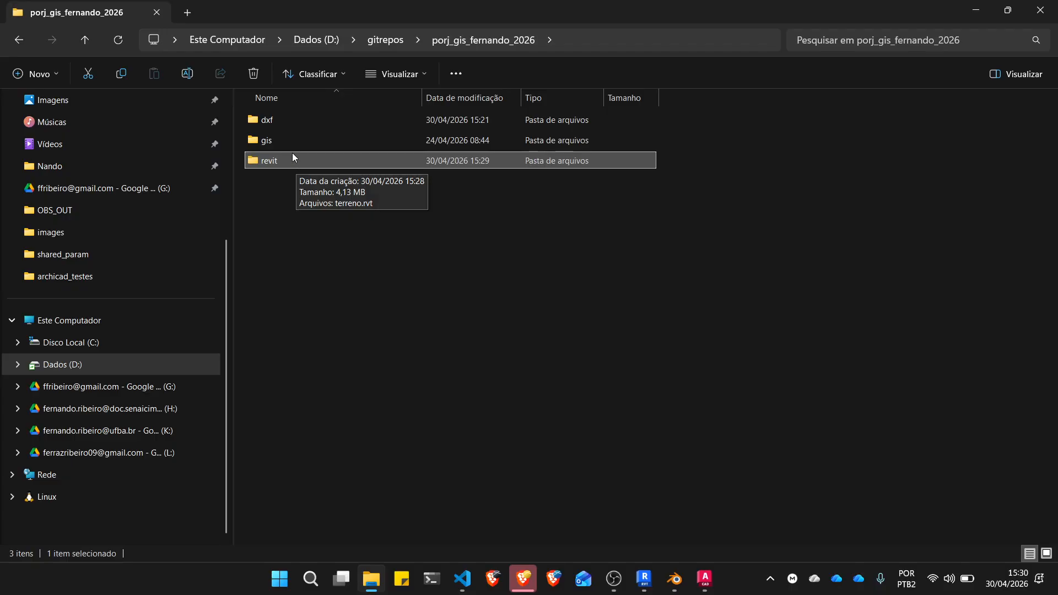
click(289, 127)
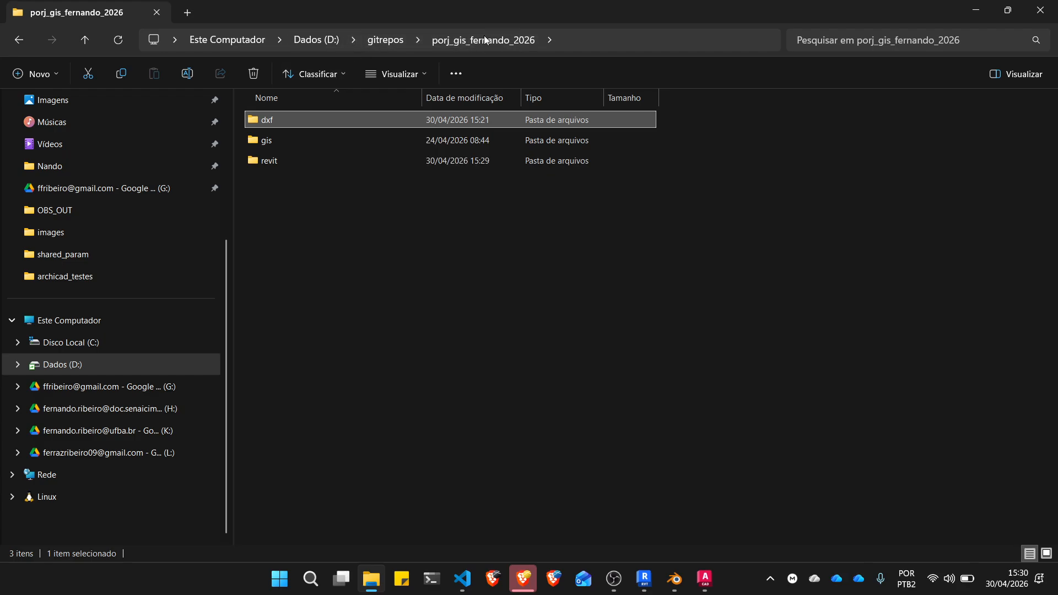
click(287, 158)
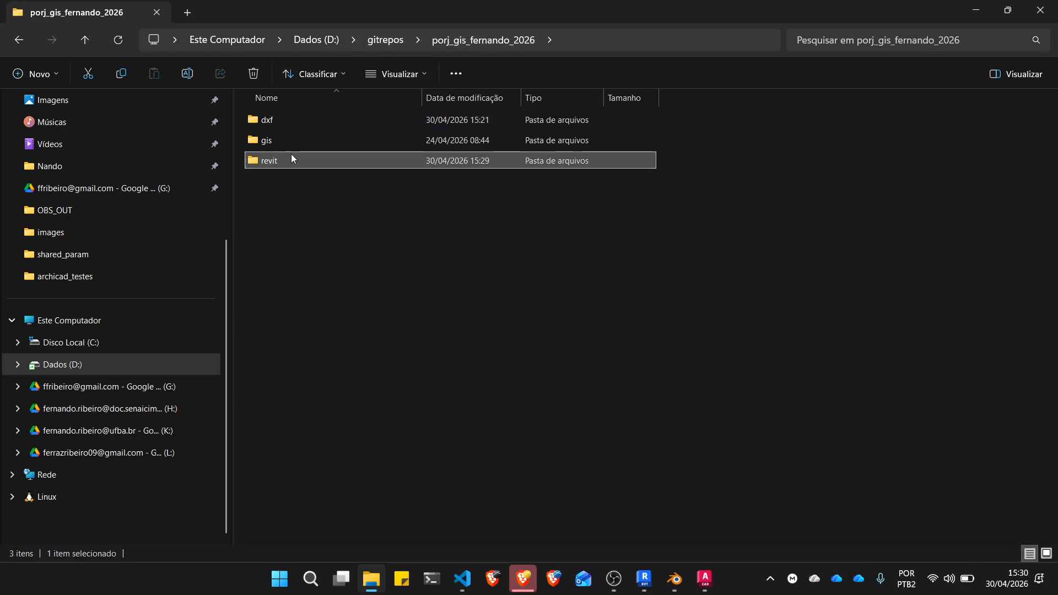
click(292, 117)
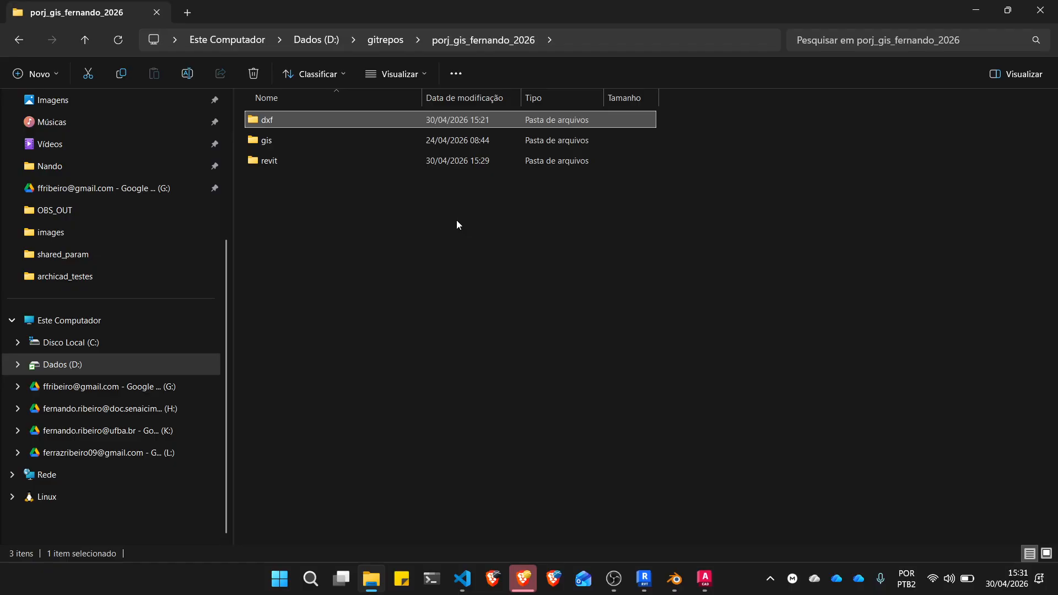
click(645, 579)
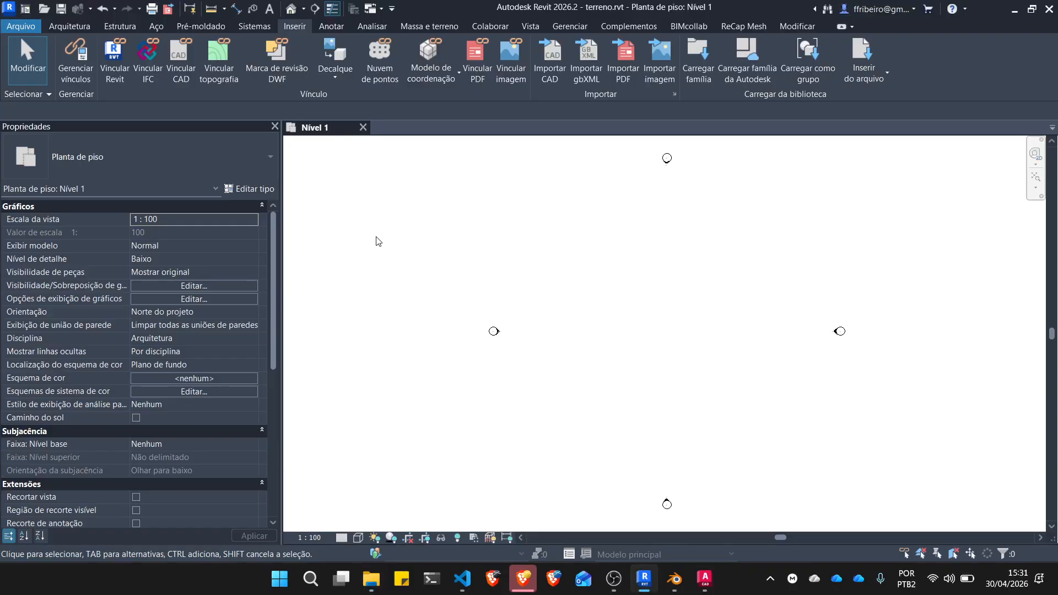
Add a CAD format link through the link manager and select terreno_teste_01.dwg from the project's dxf folder
click(76, 58)
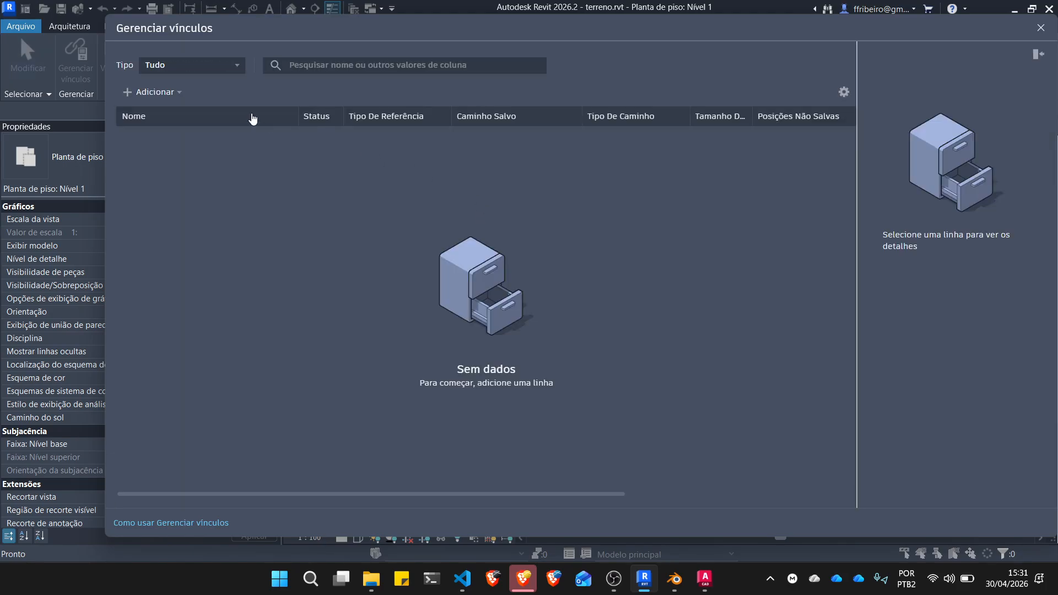
click(177, 99)
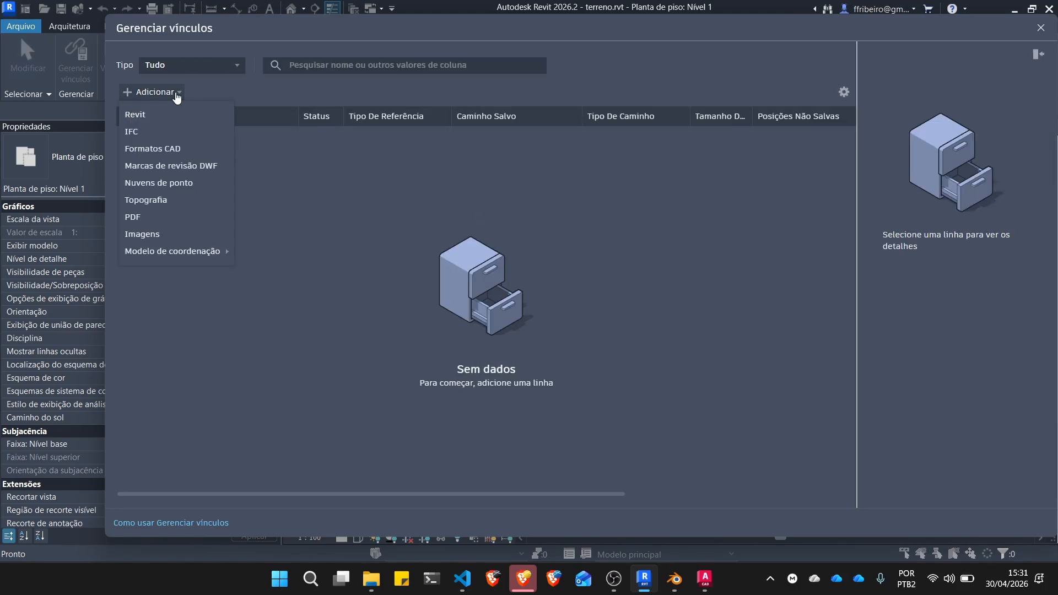
click(162, 150)
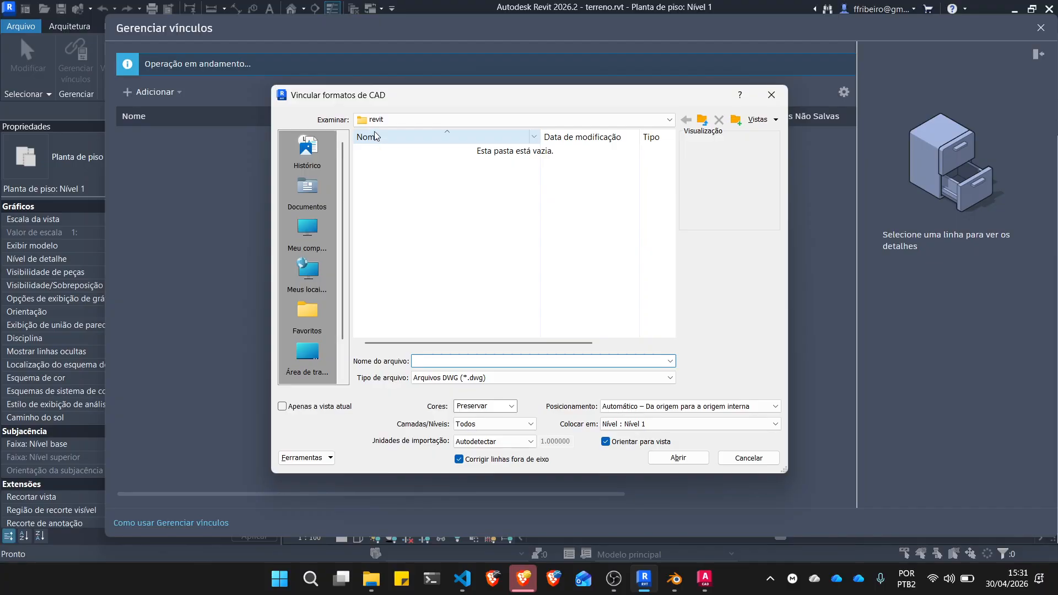
click(702, 120)
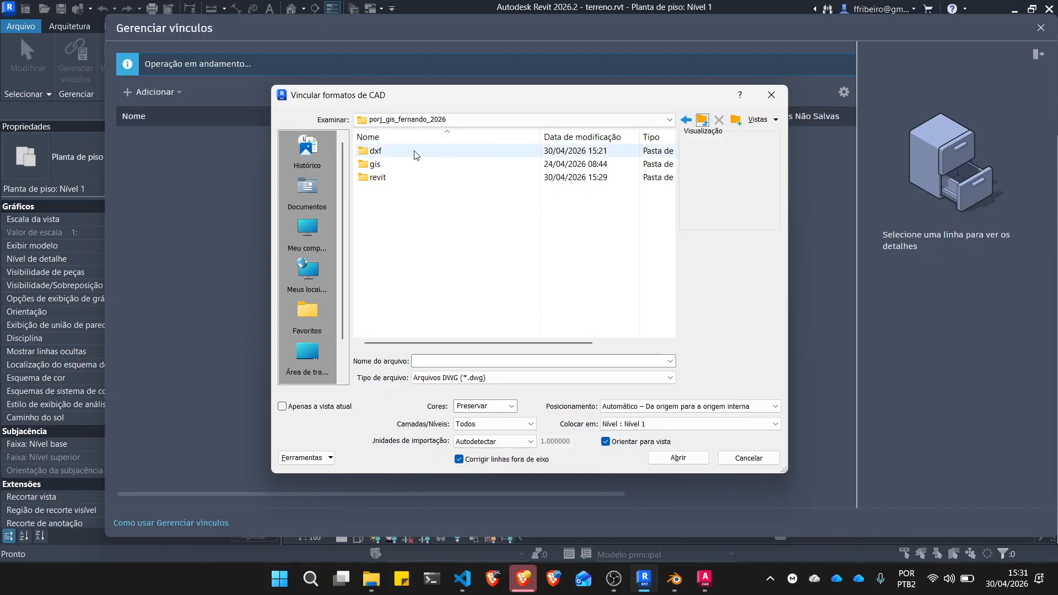
double_click(416, 155)
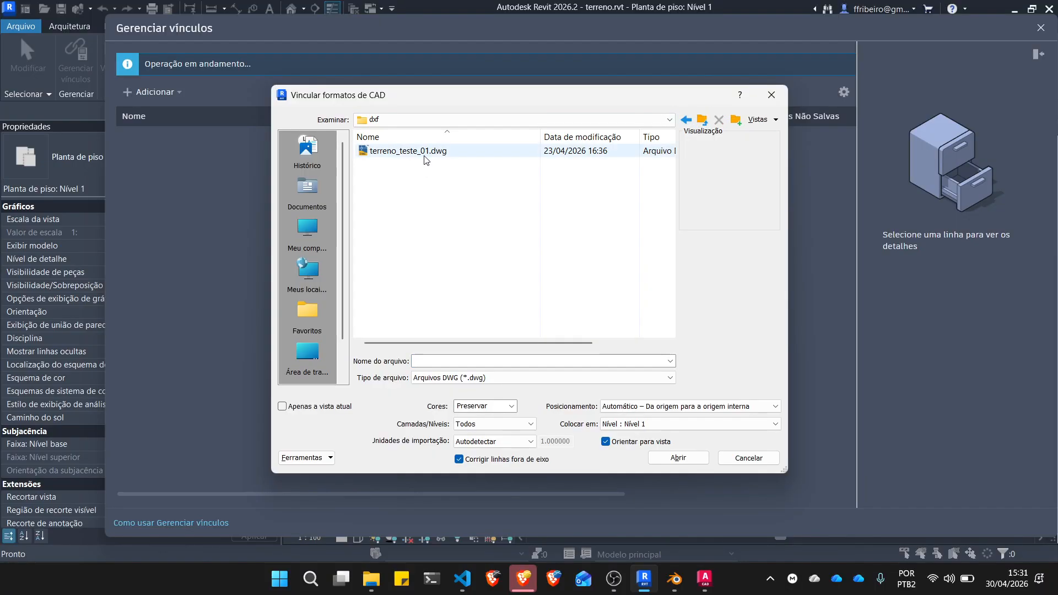
click(424, 157)
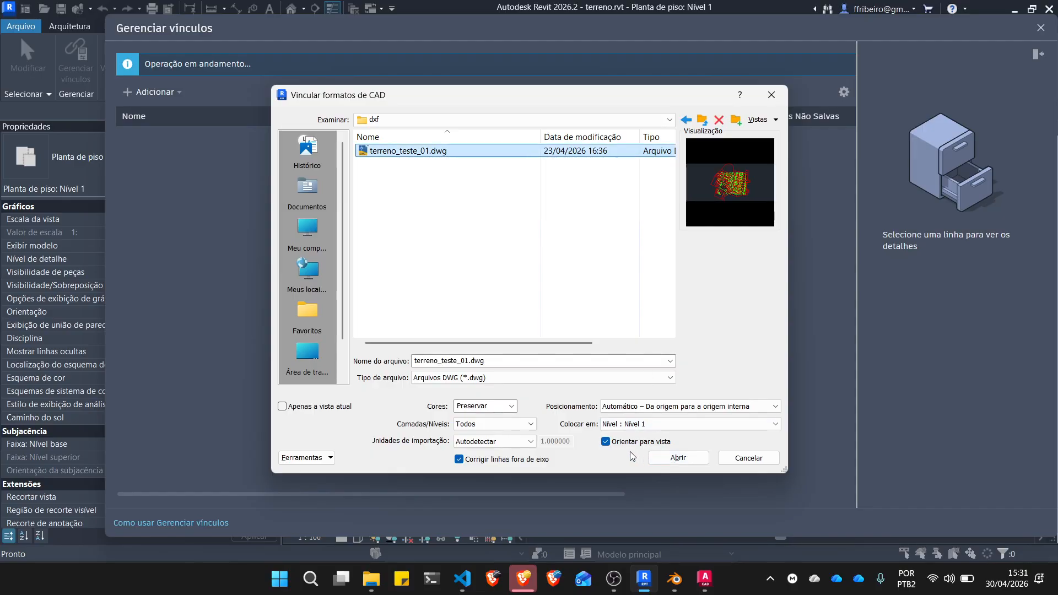
Link the drawing with off-axis line correction turned off and import units set to metro, and close the link manager
click(459, 460)
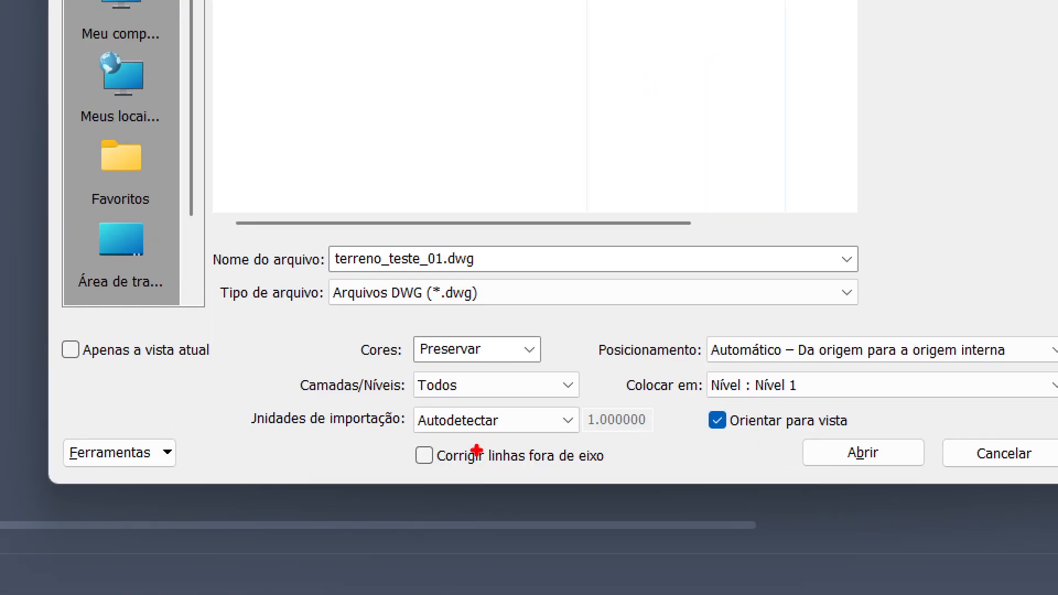
mouse_move(433, 443)
mouse_down()
mouse_move(507, 441)
mouse_move(607, 408)
mouse_move(383, 405)
mouse_up()
drag(528, 409, 559, 409)
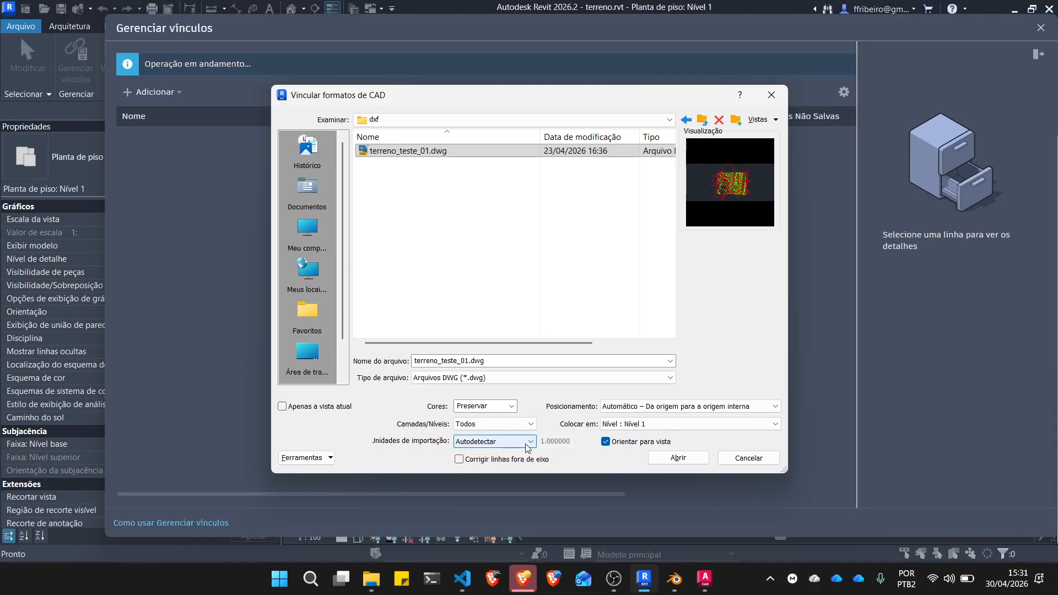
click(499, 420)
click(494, 480)
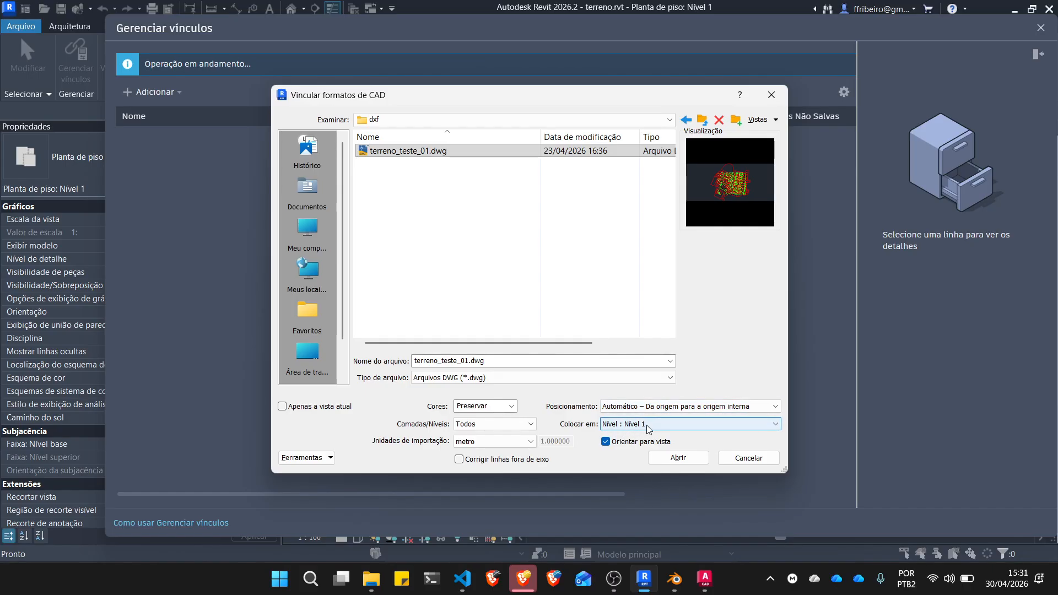
click(671, 458)
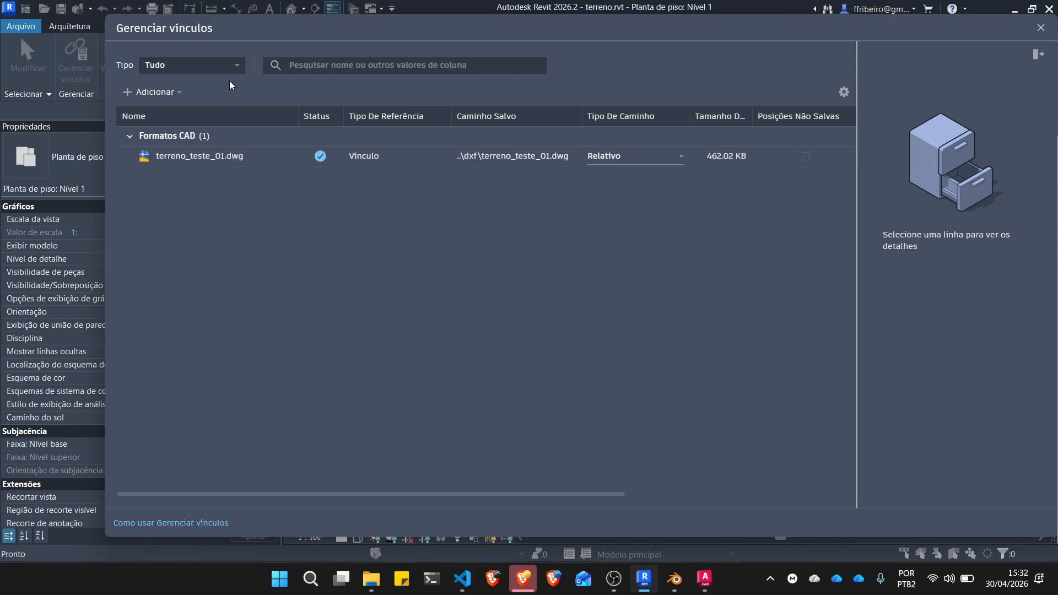
click(1041, 28)
Inspect the linked drawing in plan, and open the default 3D view to examine its contour lines from the side
scroll(589, 295, down, 10)
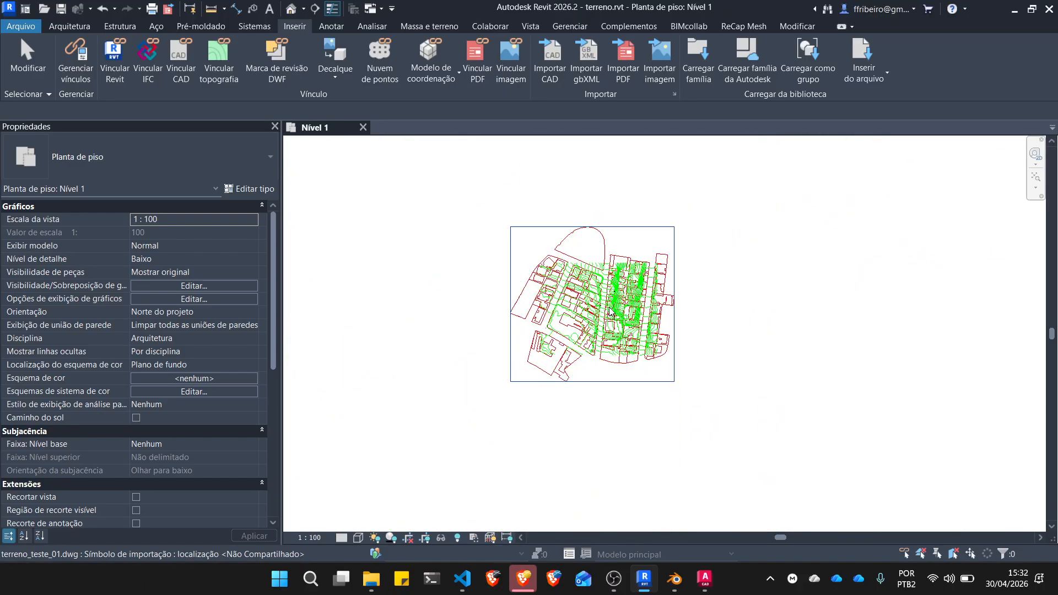
scroll(589, 295, up, 1)
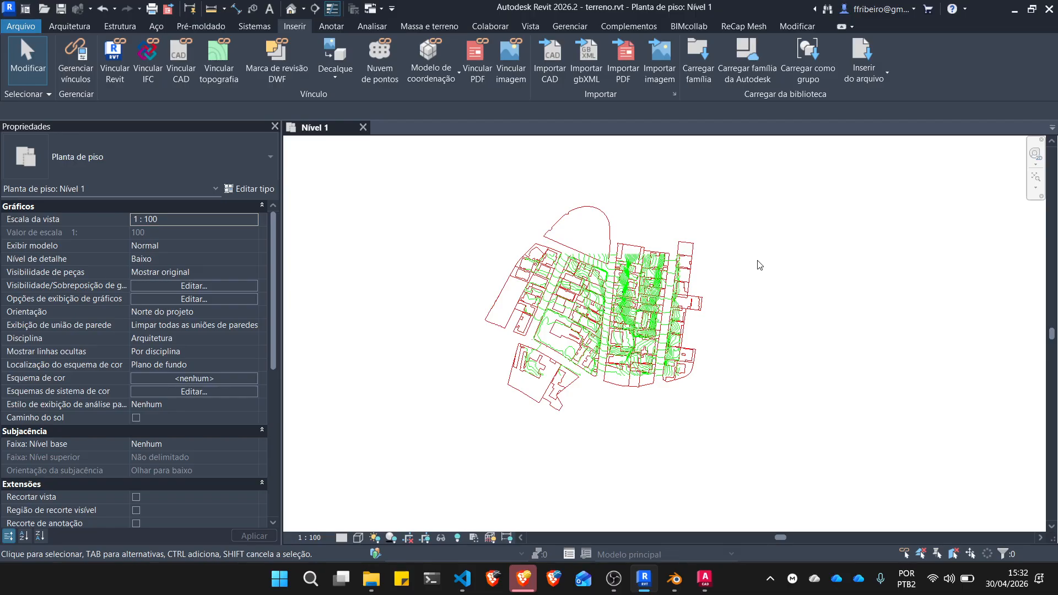
click(291, 9)
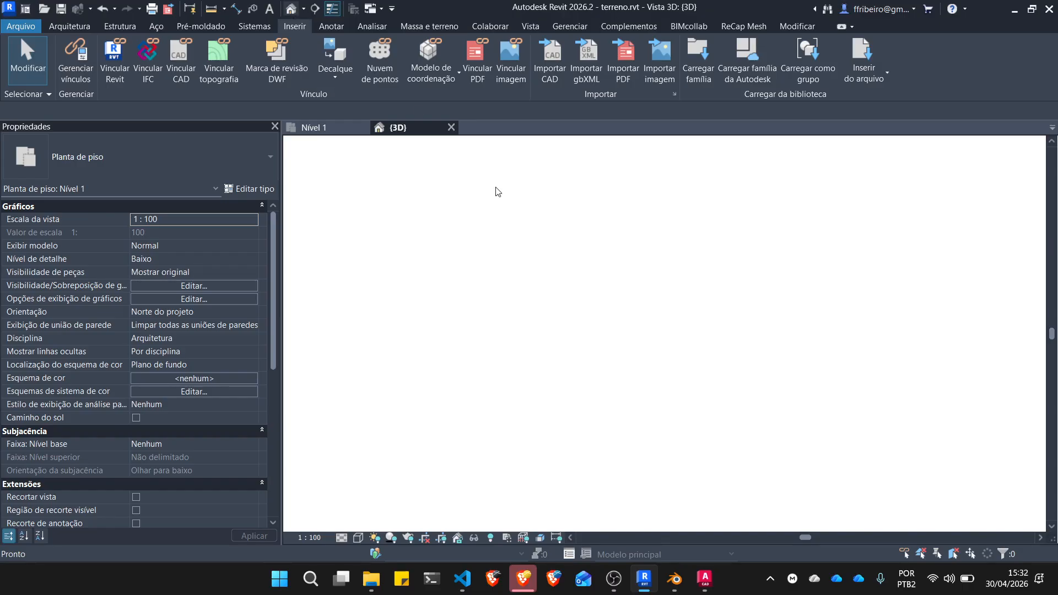
scroll(721, 389, up, 2)
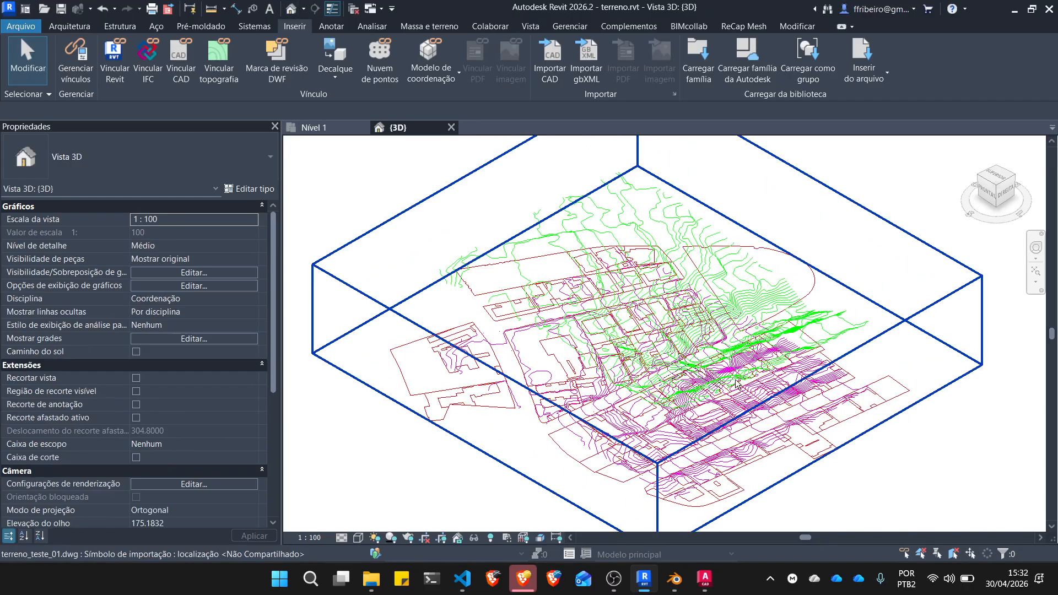
scroll(749, 375, down, 1)
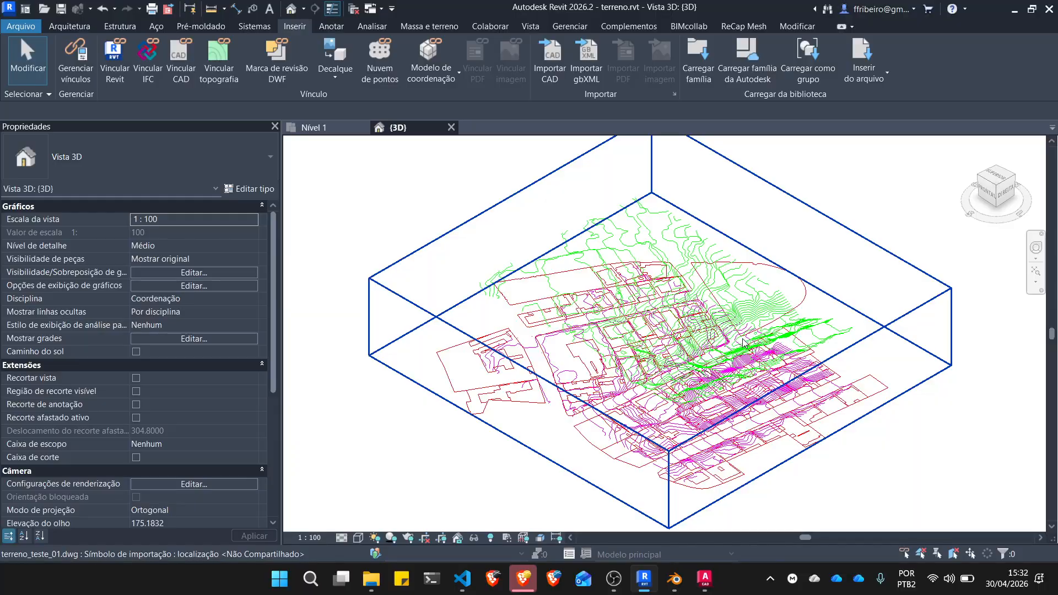
shift+middle_drag(744, 342, 709, 295)
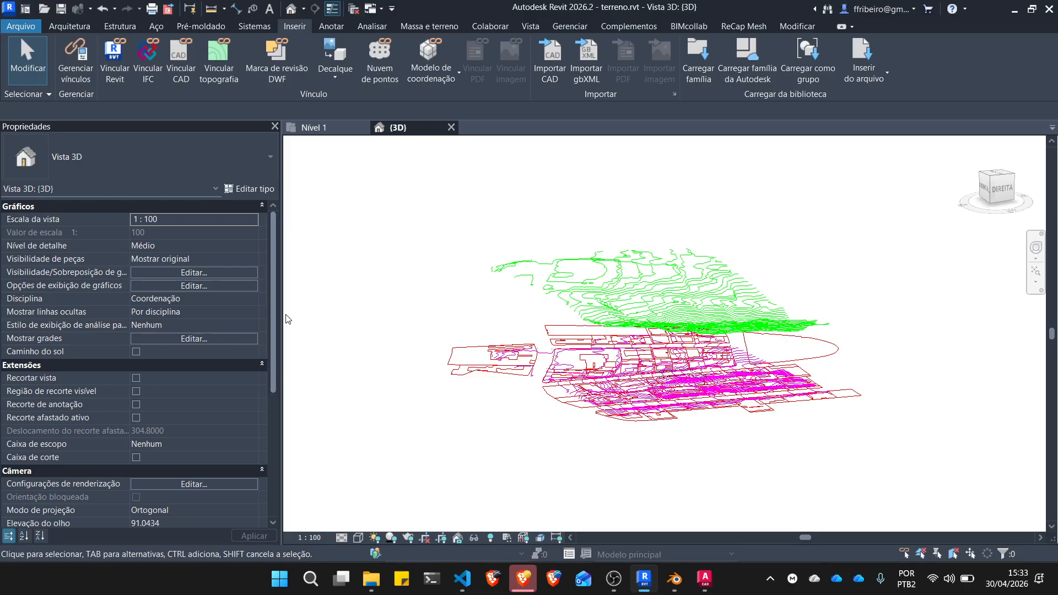
Narrow the Properties palette and display the Project Browser
drag(283, 317, 238, 326)
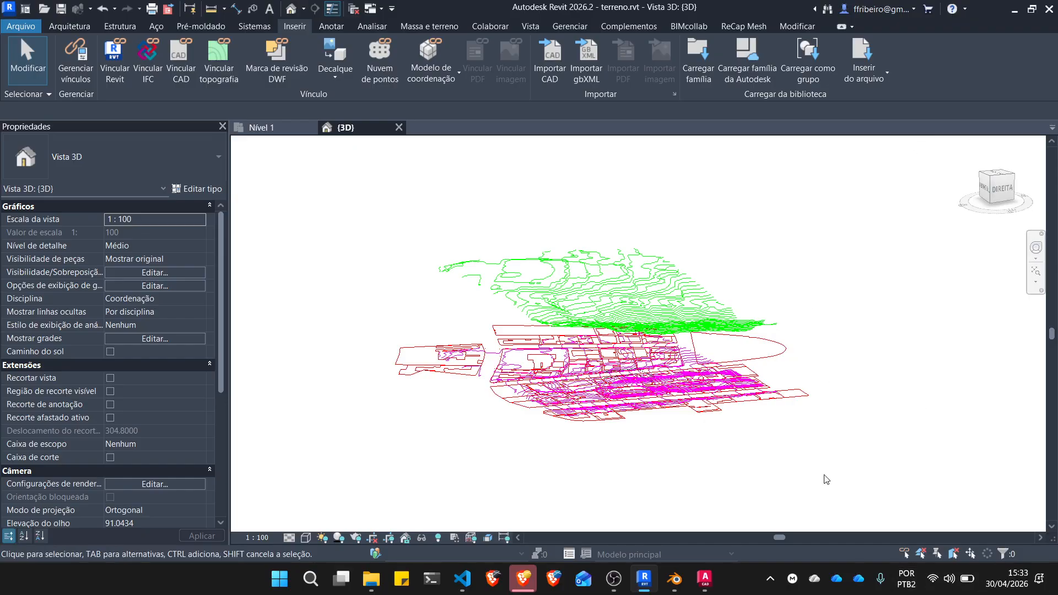
click(531, 28)
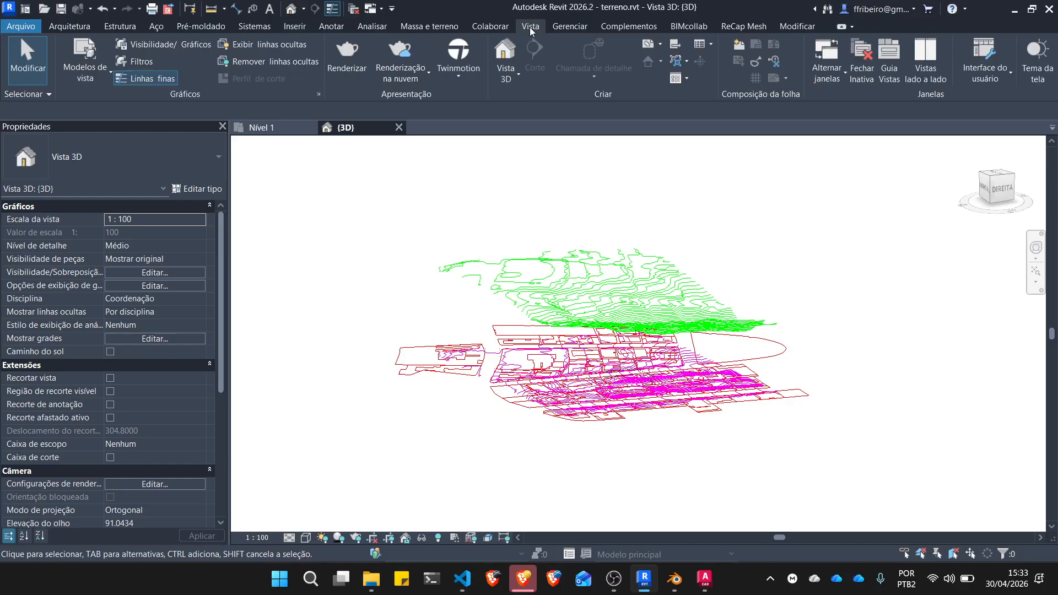
click(1006, 76)
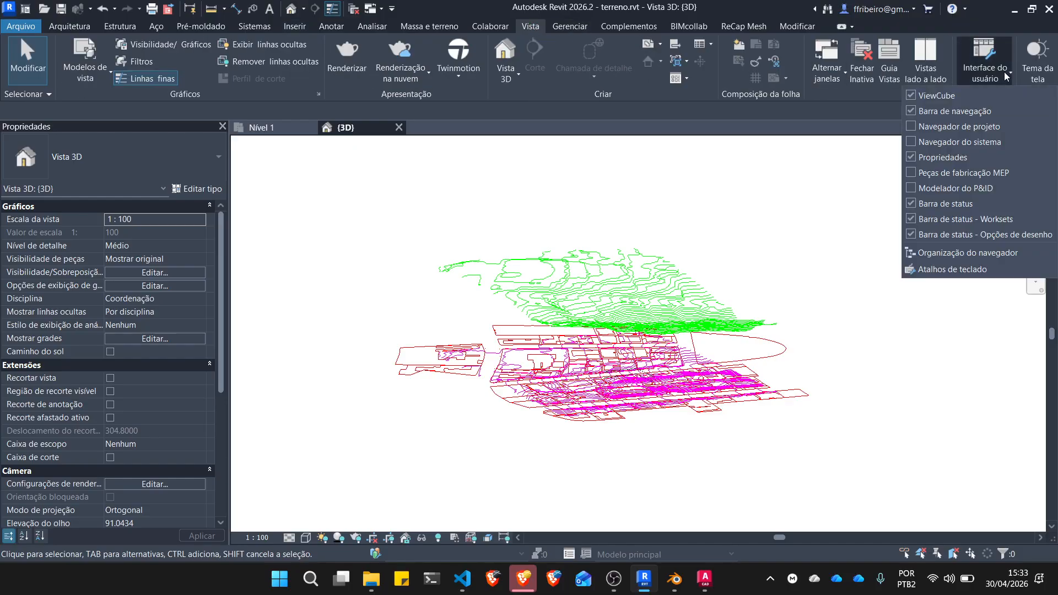
click(914, 128)
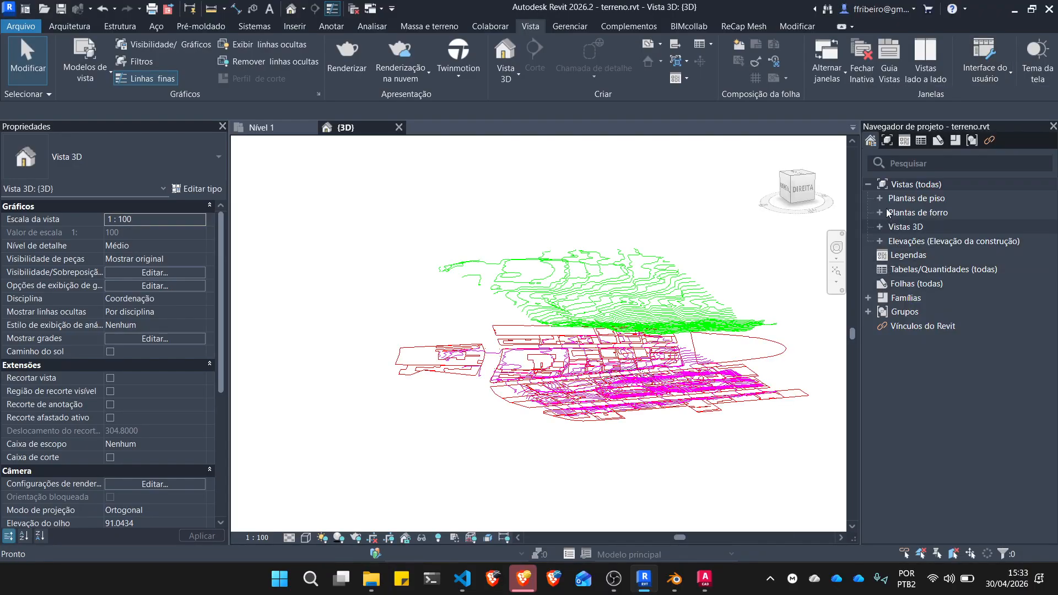
Rename the Nível 1 floor plan to ref_topo, including its level and corresponding views
click(882, 199)
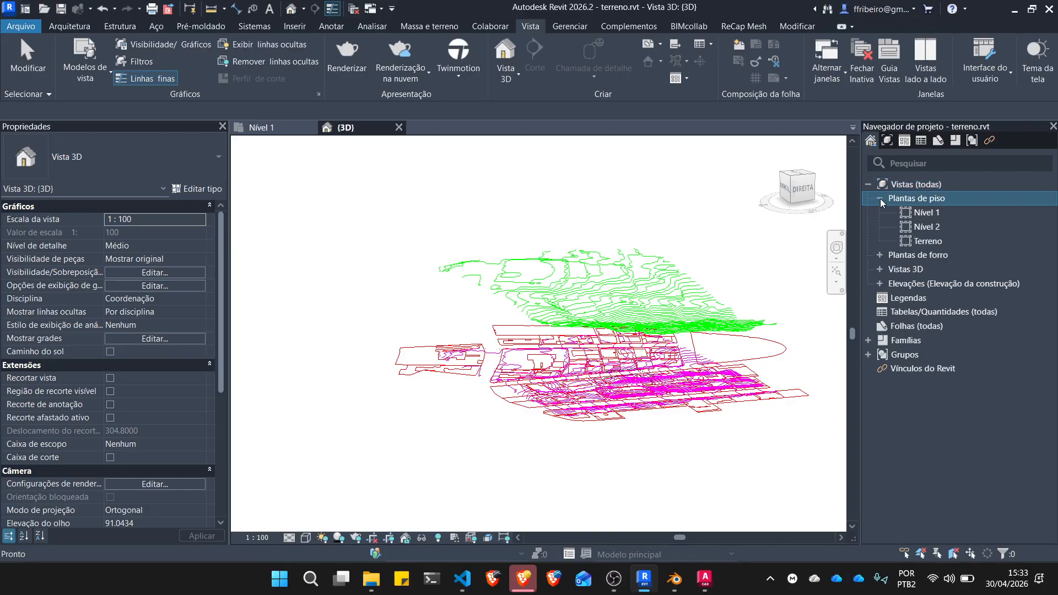
click(919, 215)
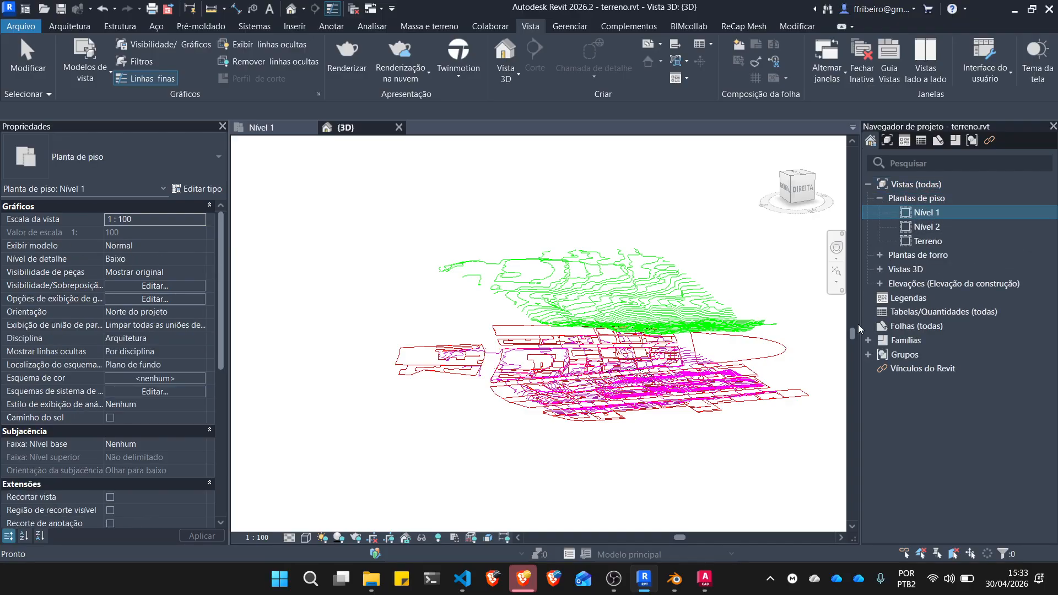
click(932, 242)
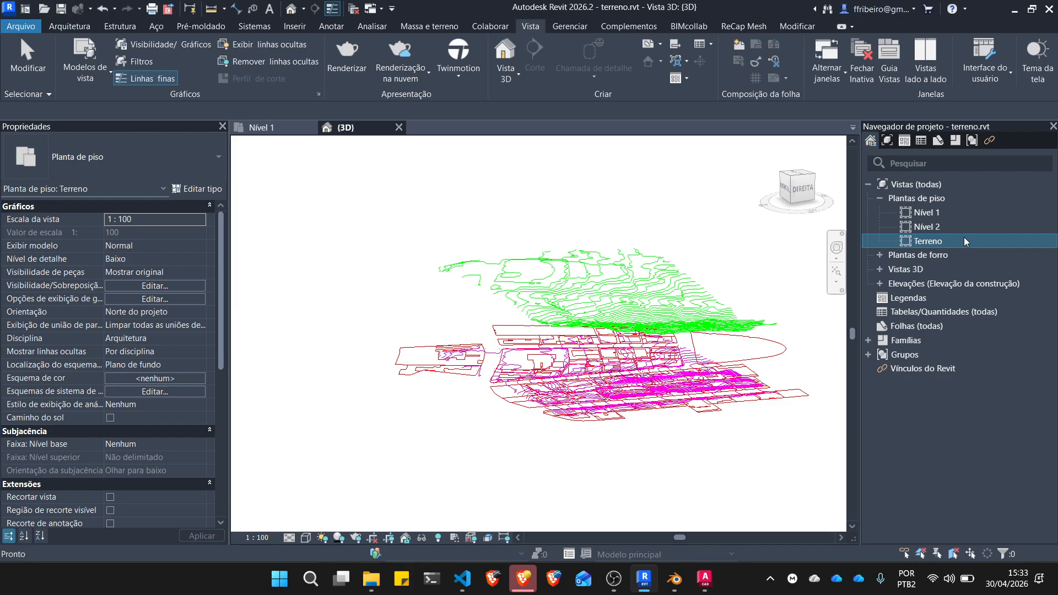
click(938, 214)
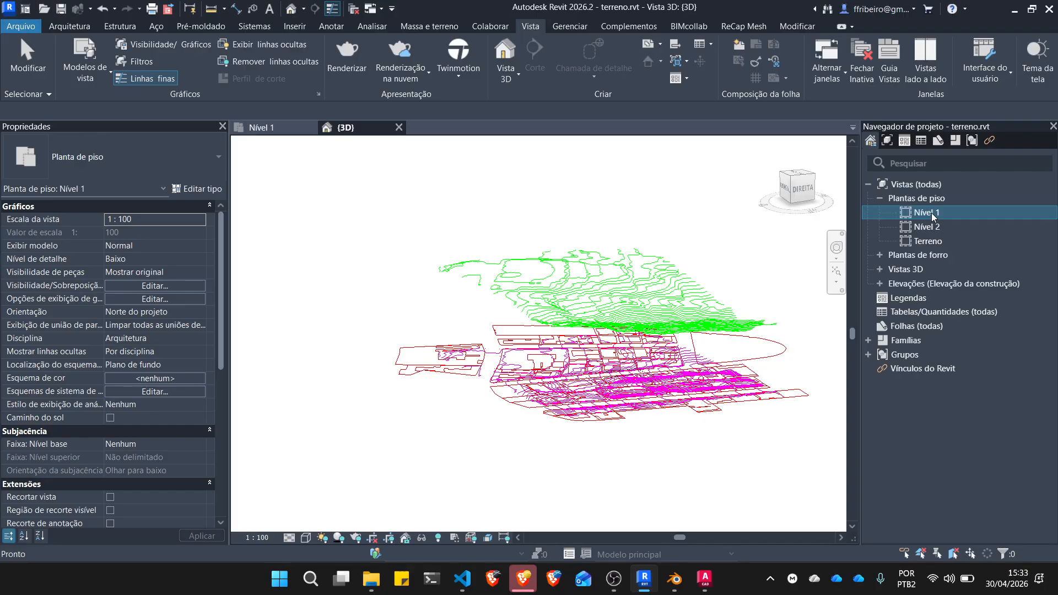
click(933, 216)
text(ref_topo)
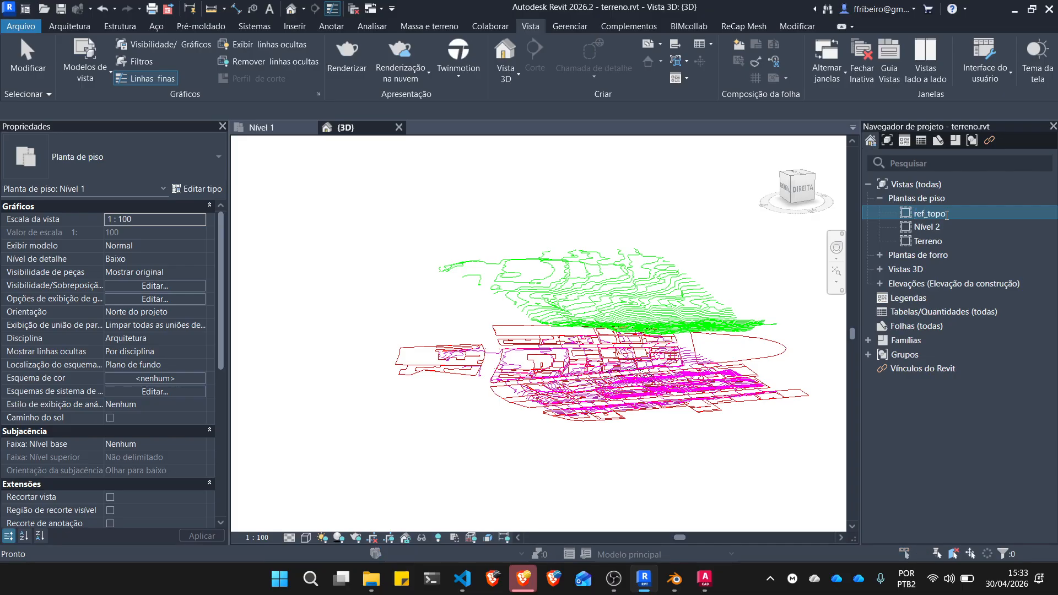
key(Return)
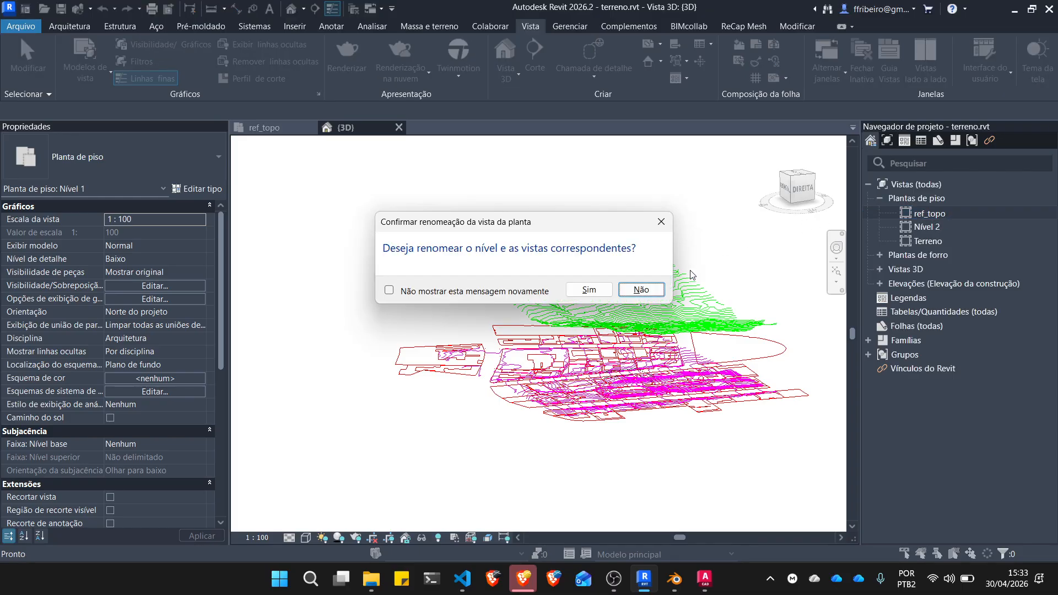
click(595, 292)
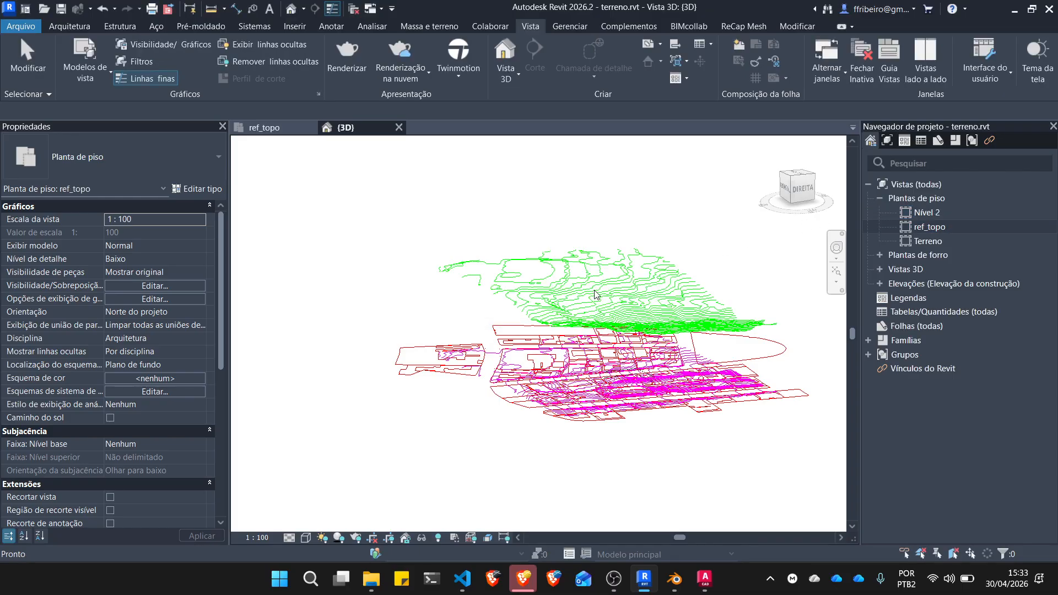
click(624, 272)
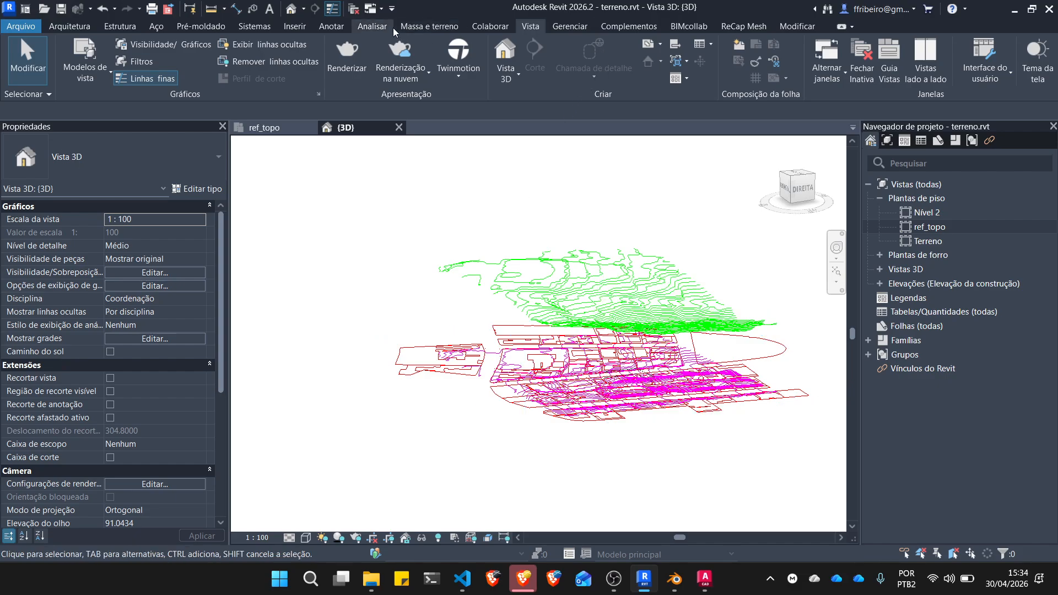
Start creating a toposolid from a CAD import and choose the linked terreno_teste_01.dwg as its source
click(419, 25)
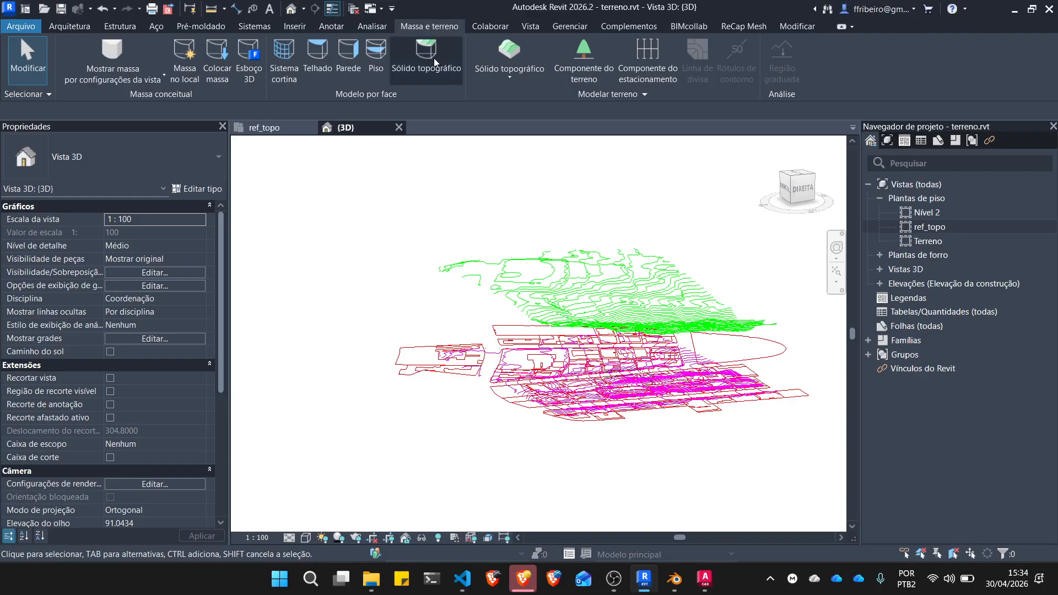
click(526, 79)
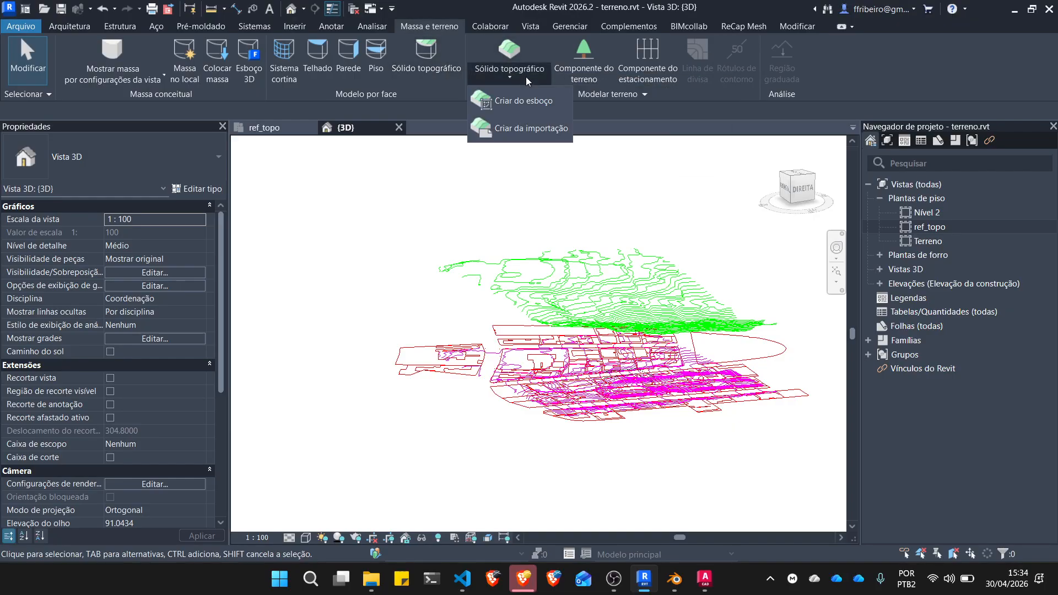
click(526, 130)
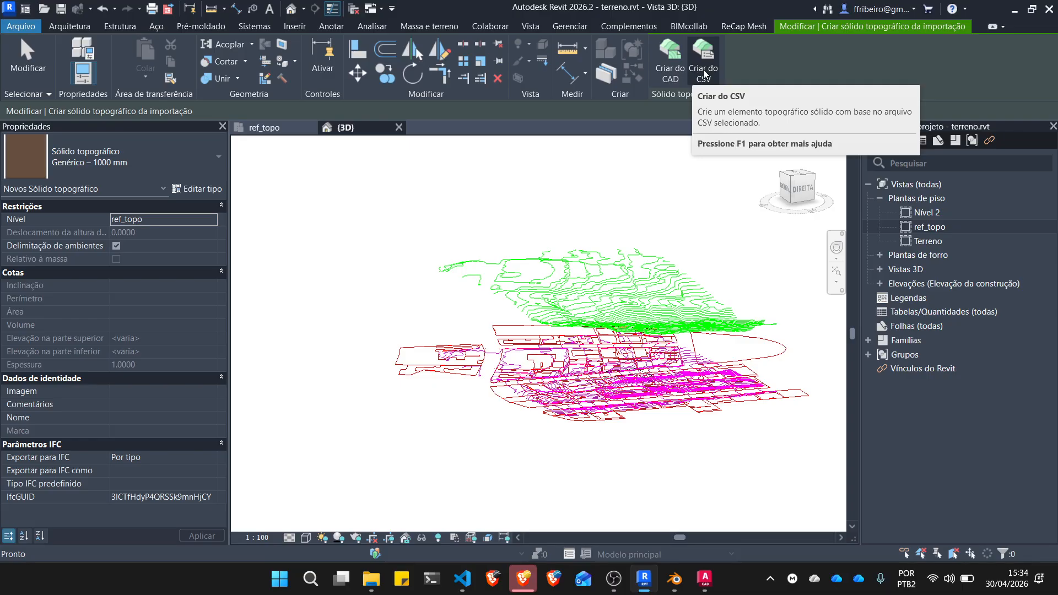
click(674, 61)
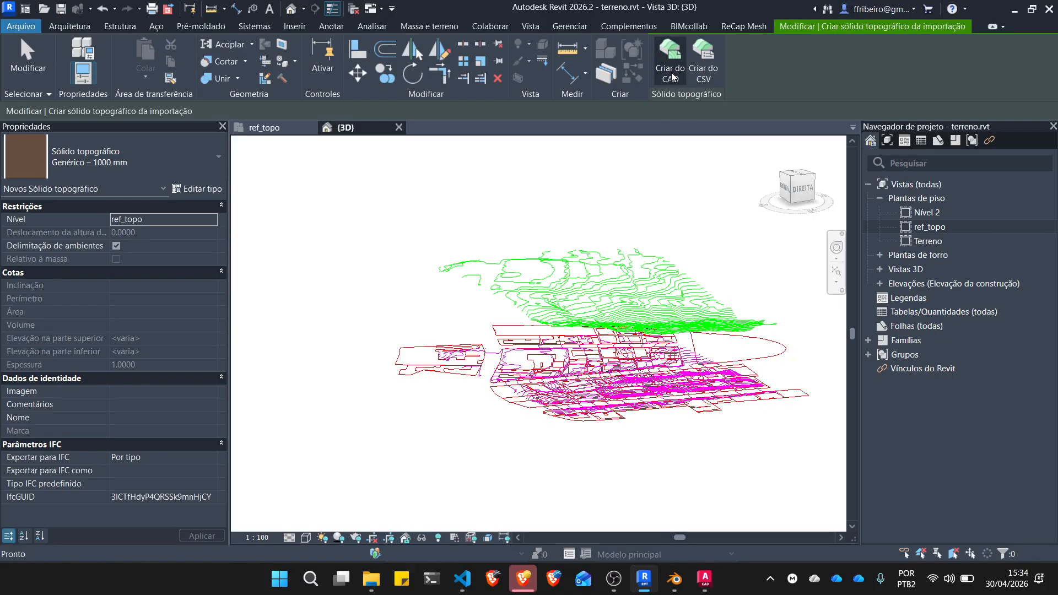
click(647, 278)
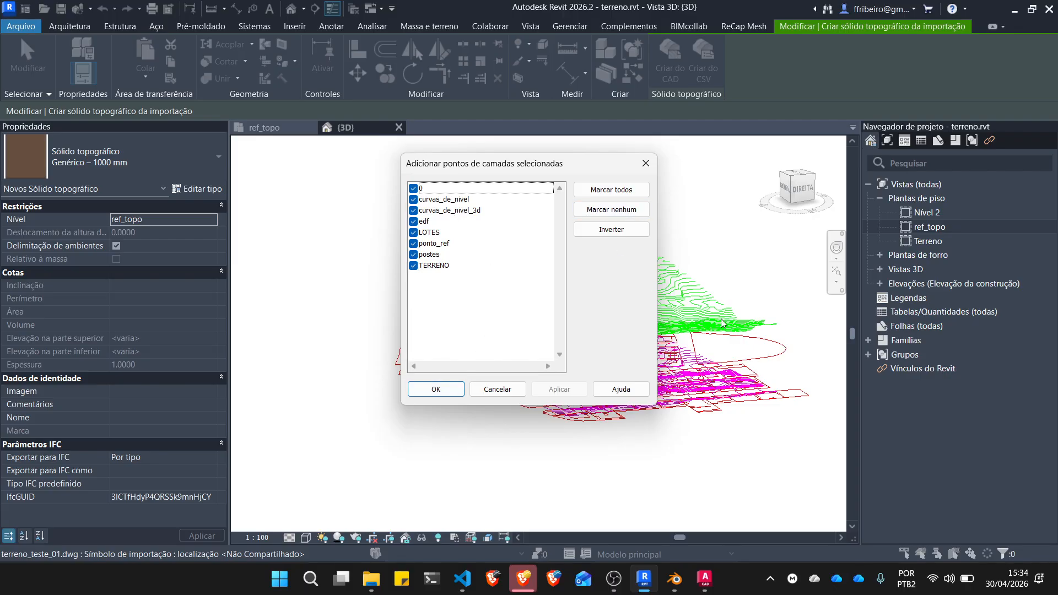
key(ctrl+1)
click(474, 227)
mouse_move(336, 213)
mouse_down()
mouse_move(463, 216)
mouse_move(295, 178)
mouse_move(381, 212)
mouse_up()
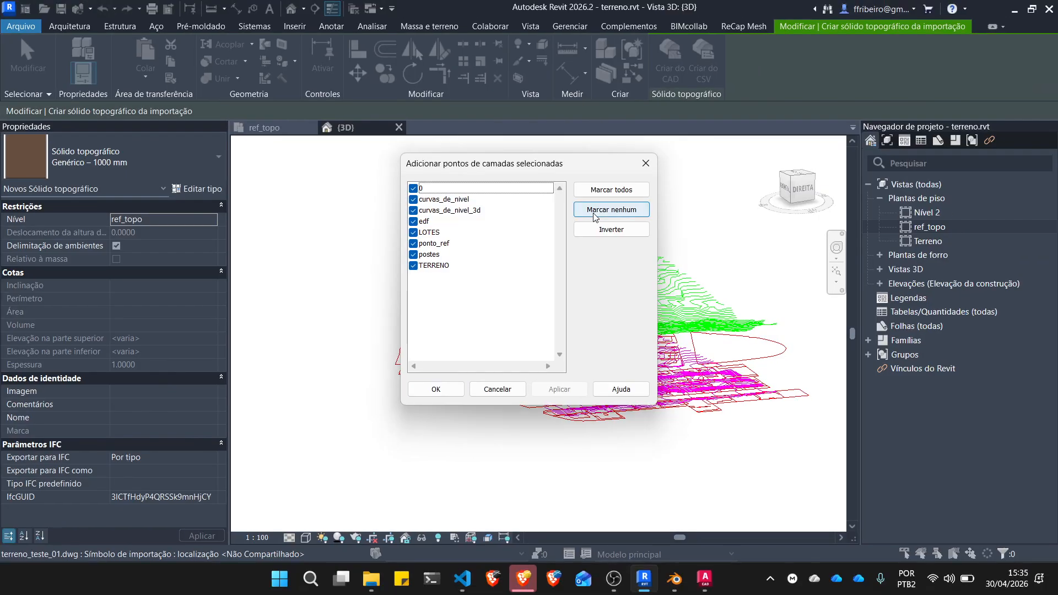
Create the toposolid using only the curvas_de_nivel_3d layer as its point source, then dismiss the warning and deselect the toposolid
click(696, 194)
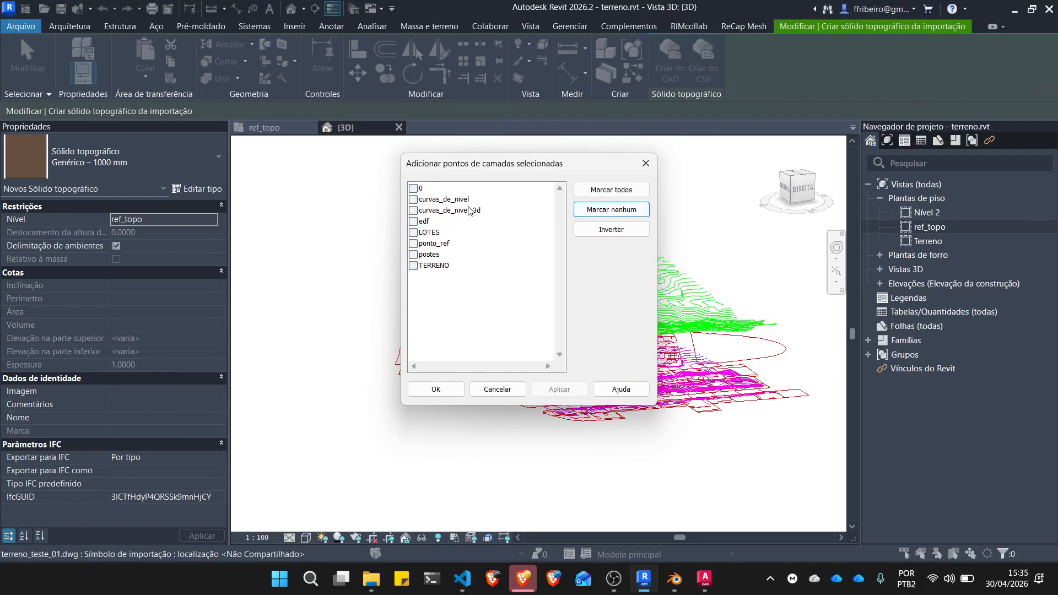
click(414, 210)
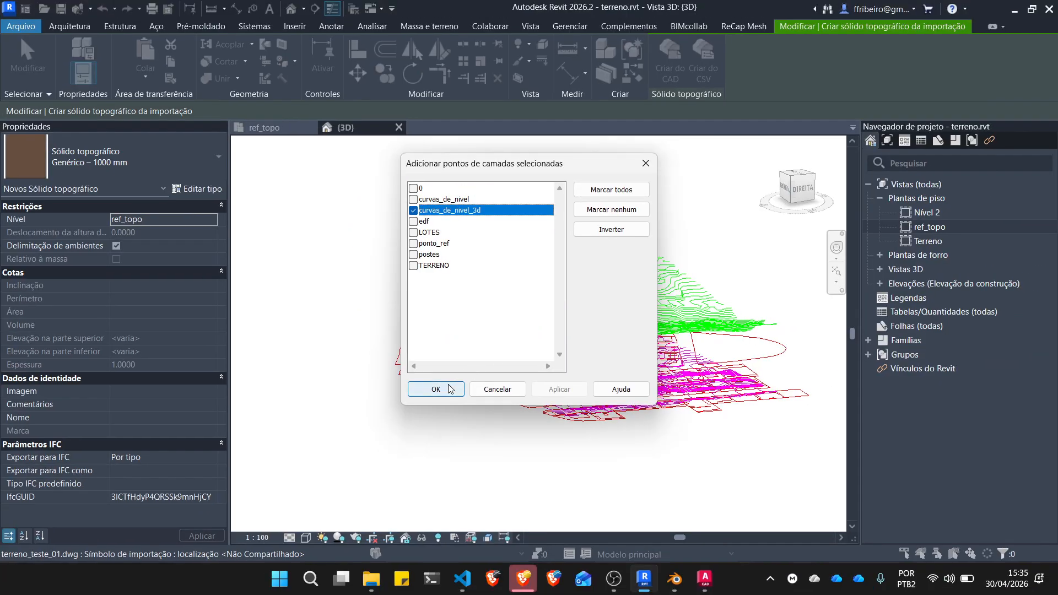
click(450, 389)
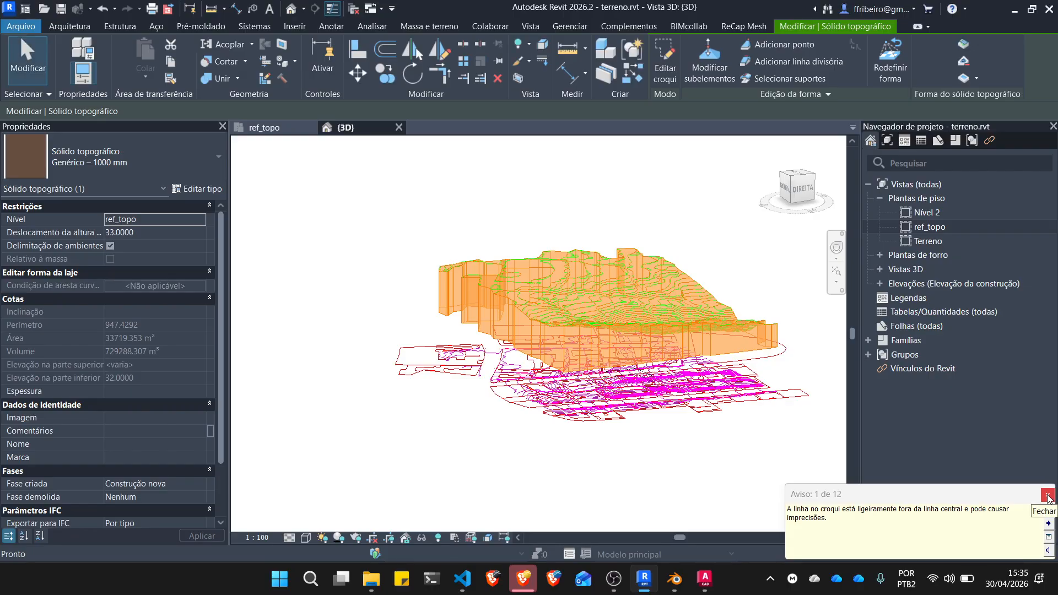
click(1048, 496)
scroll(718, 253, up, 3)
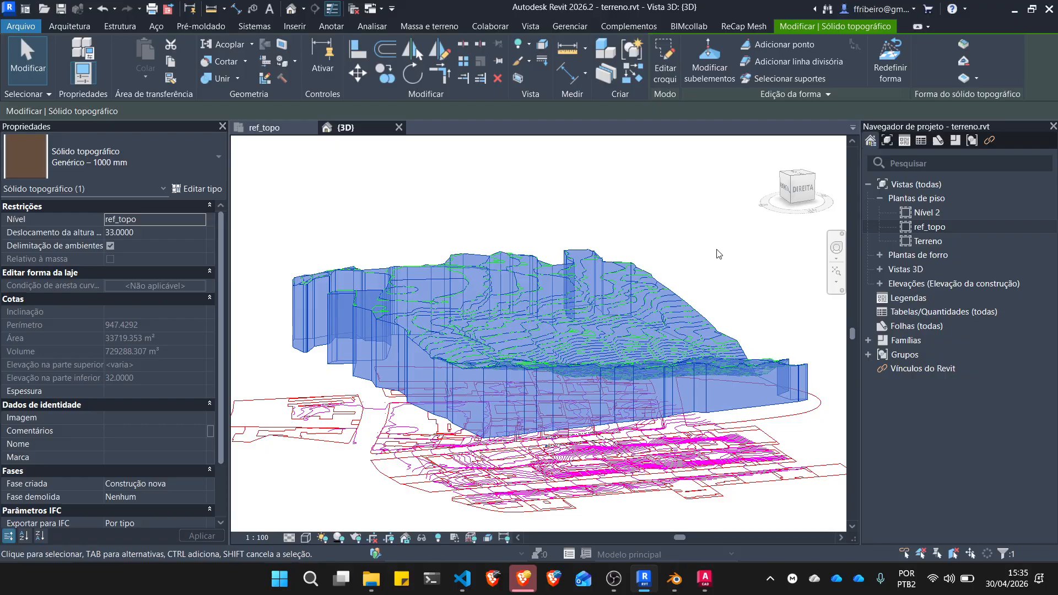
scroll(717, 255, down, 1)
click(709, 272)
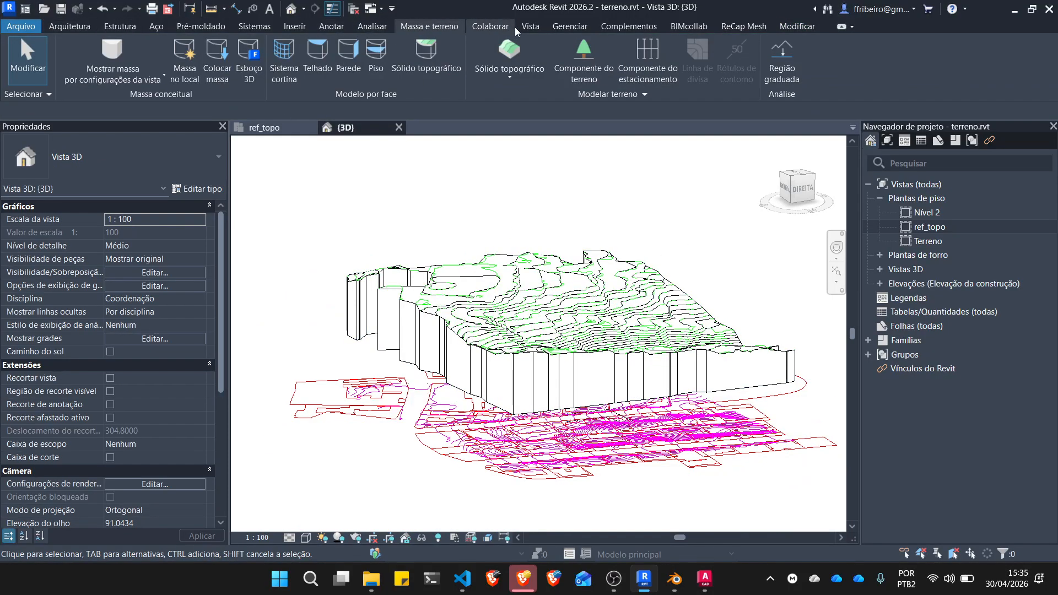
Unload the linked terreno_teste_01.dwg from the project without removing the link
click(295, 26)
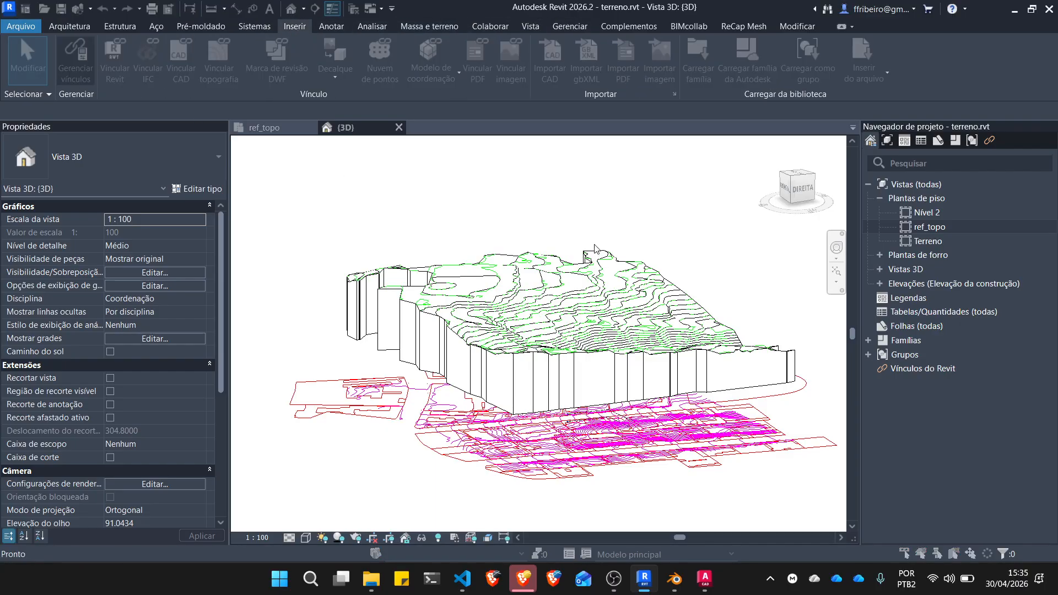
click(75, 59)
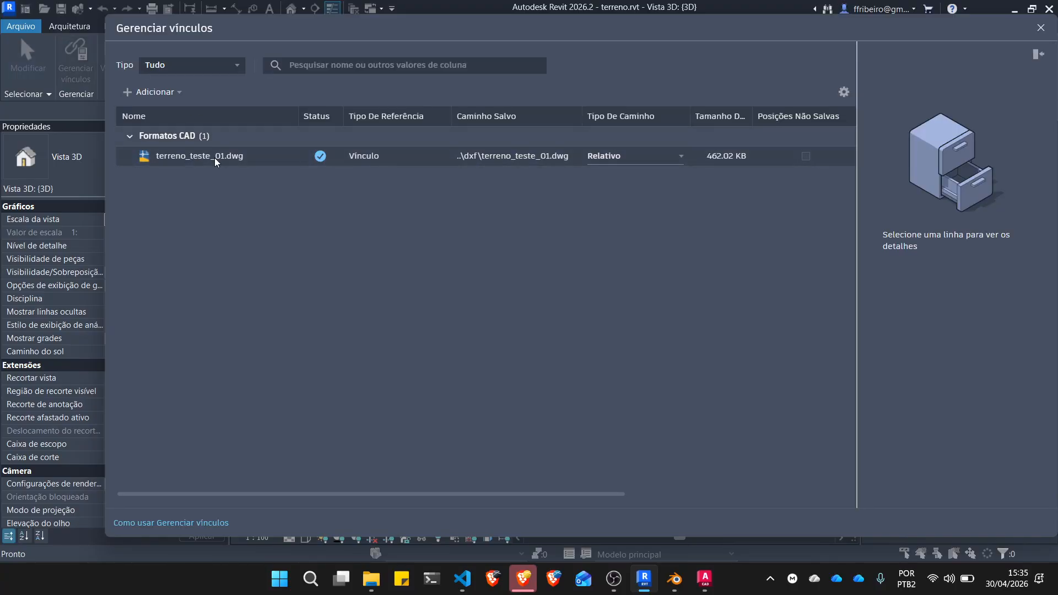
click(215, 158)
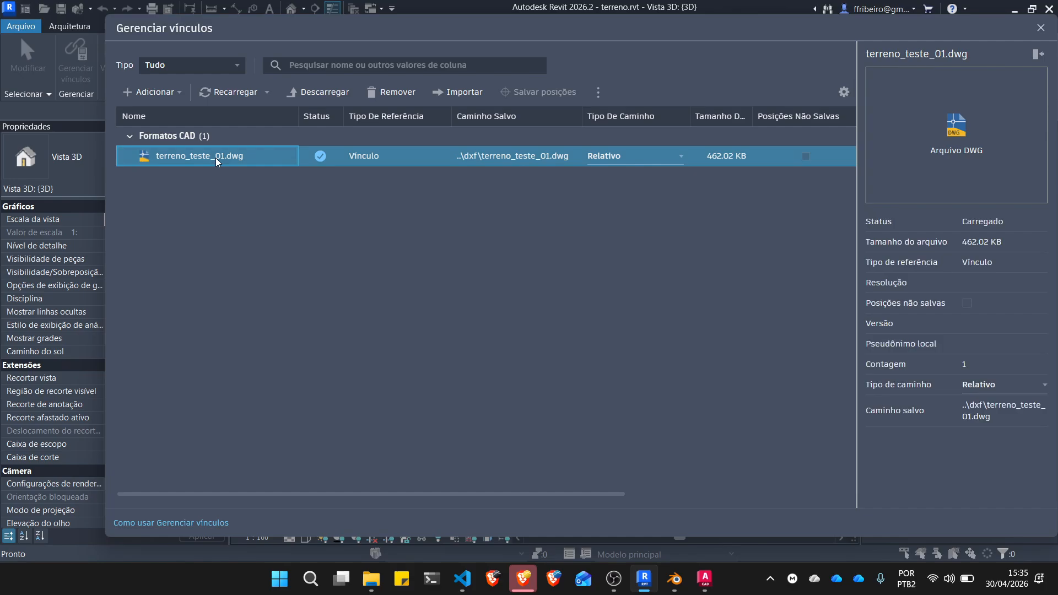
click(322, 94)
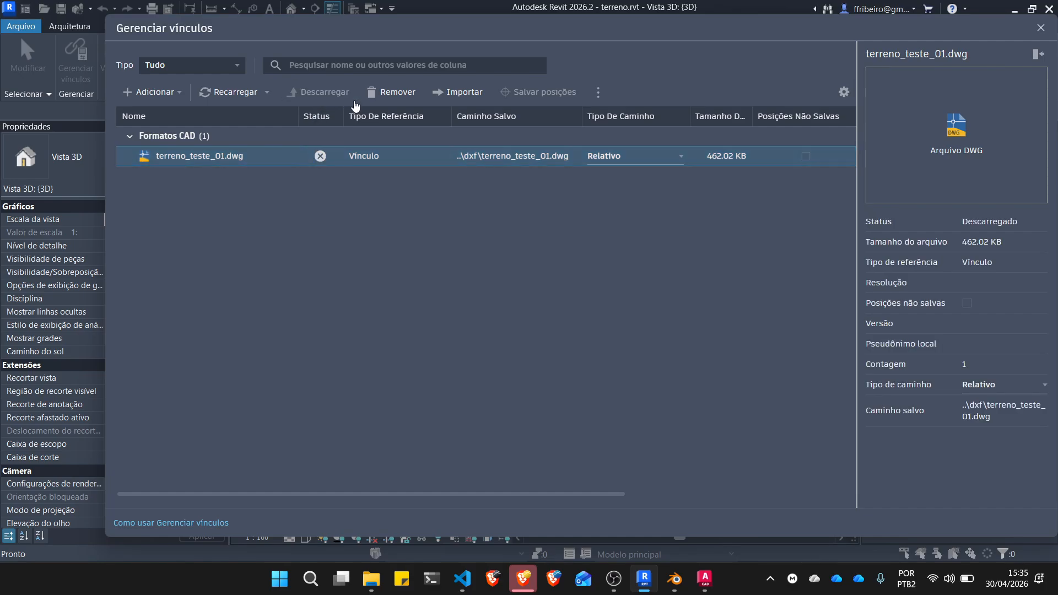
click(1040, 29)
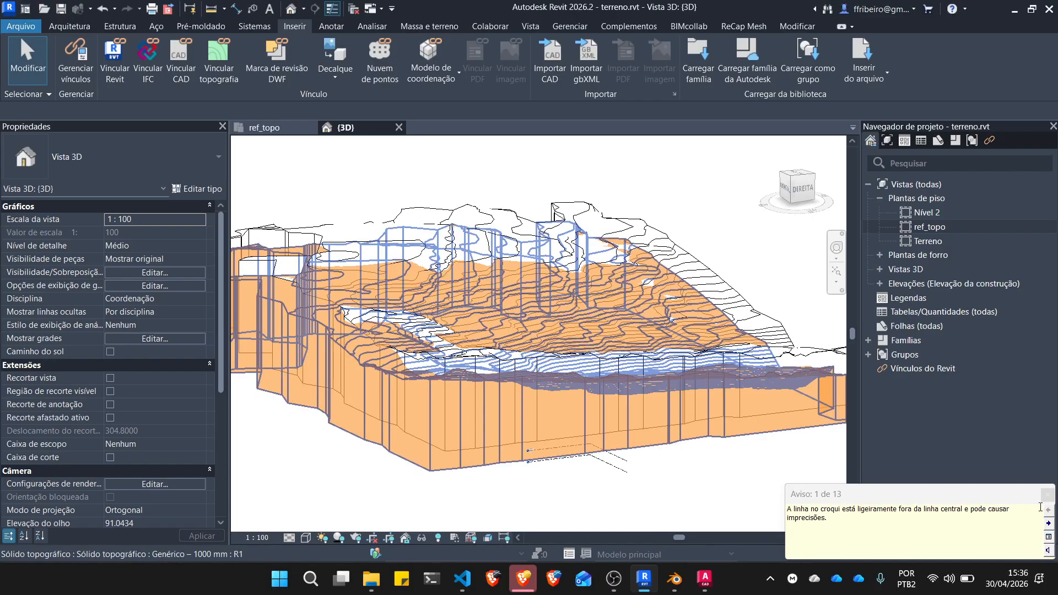
Dismiss the sketch line warning and clear the selection of the displaced duplicate toposolid
click(1050, 495)
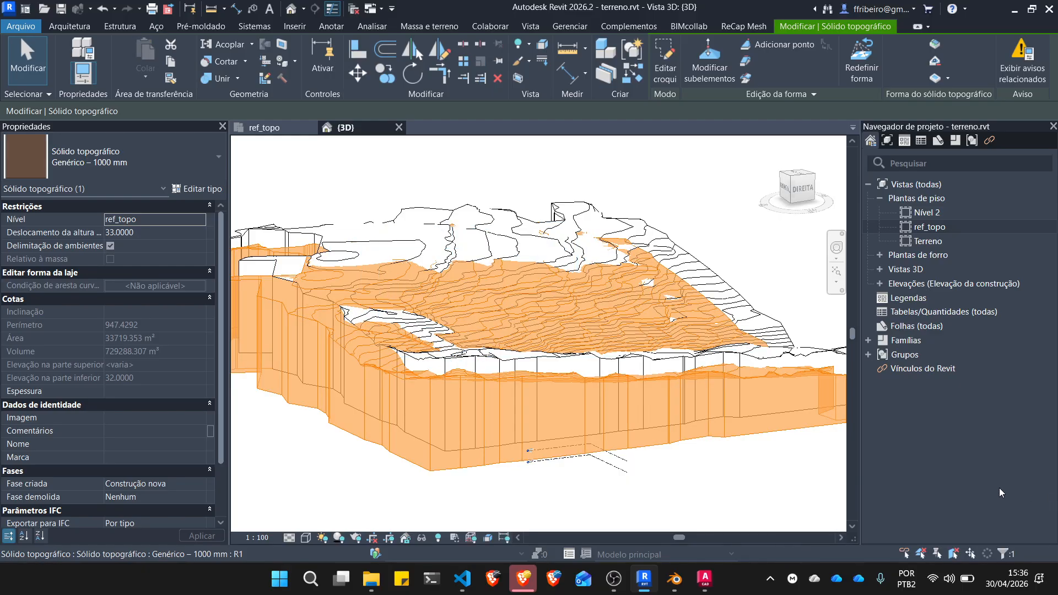
click(652, 458)
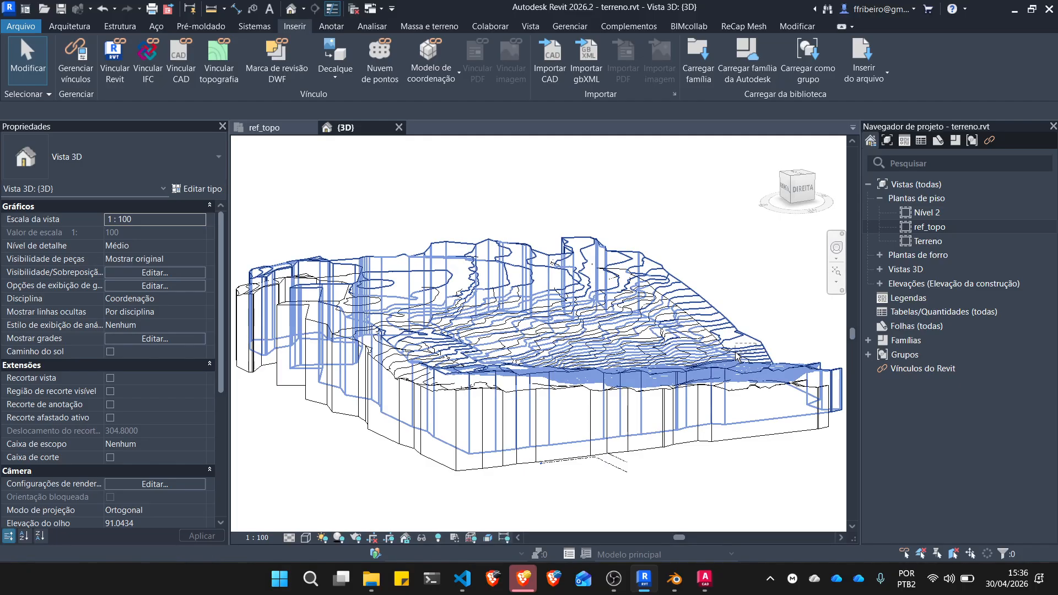
scroll(769, 321, up, 3)
scroll(769, 319, down, 2)
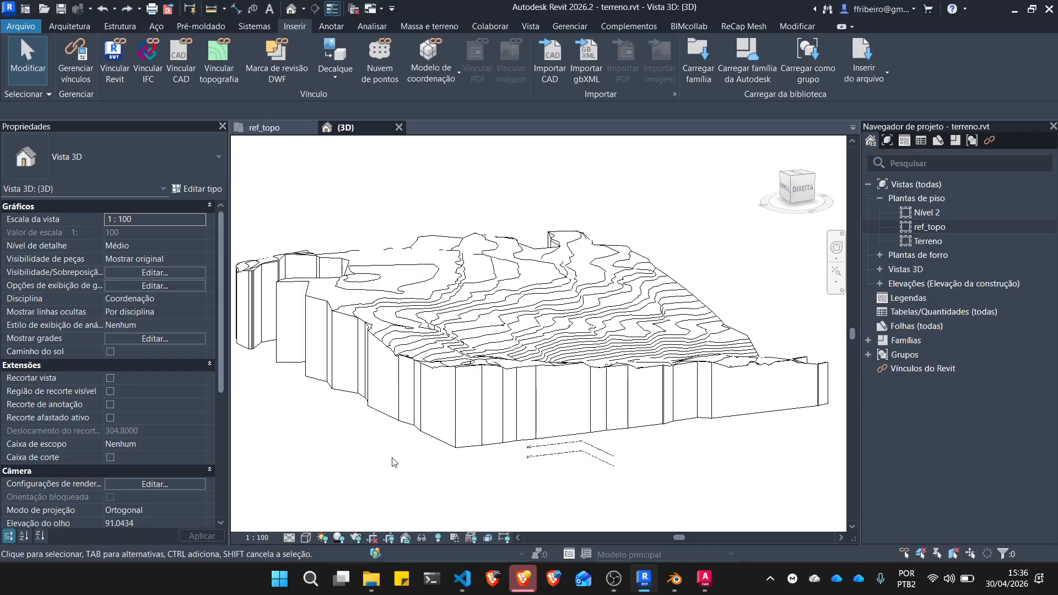
Pin the toposolid in place so it cannot be moved, and clear the selection
click(457, 406)
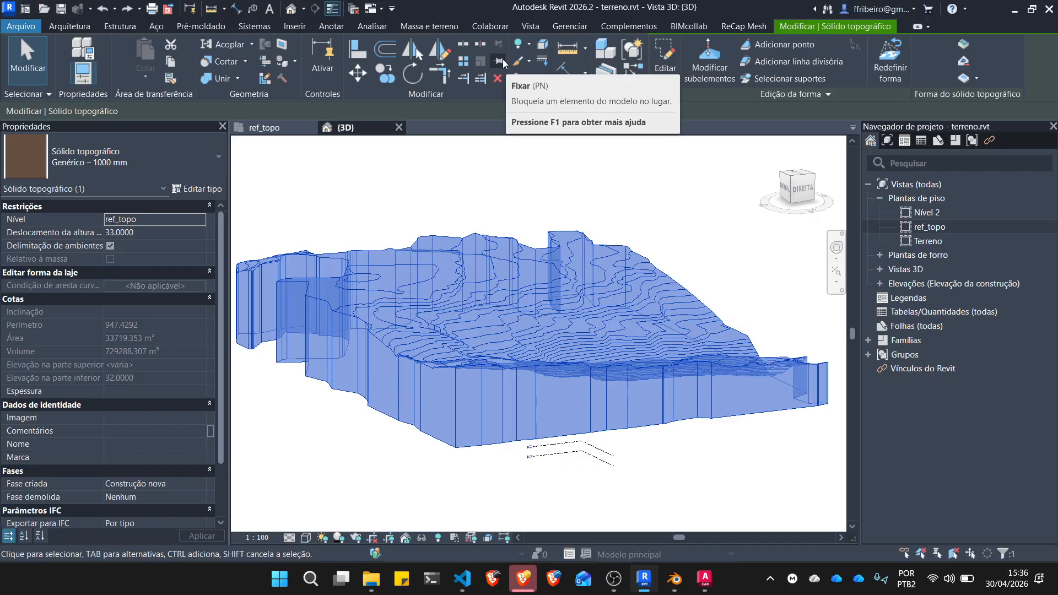
click(502, 62)
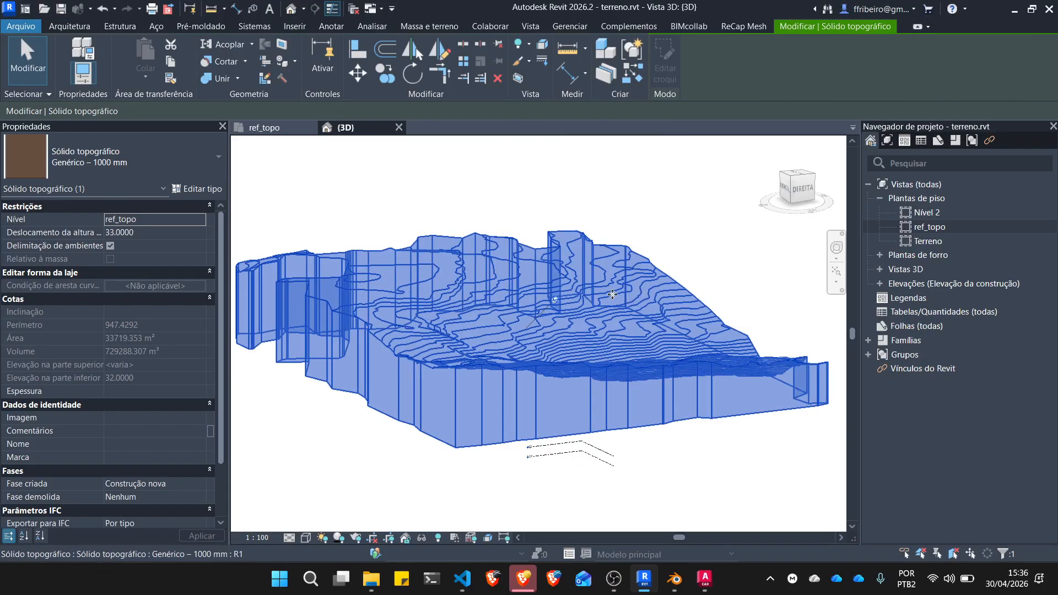
click(703, 238)
click(631, 296)
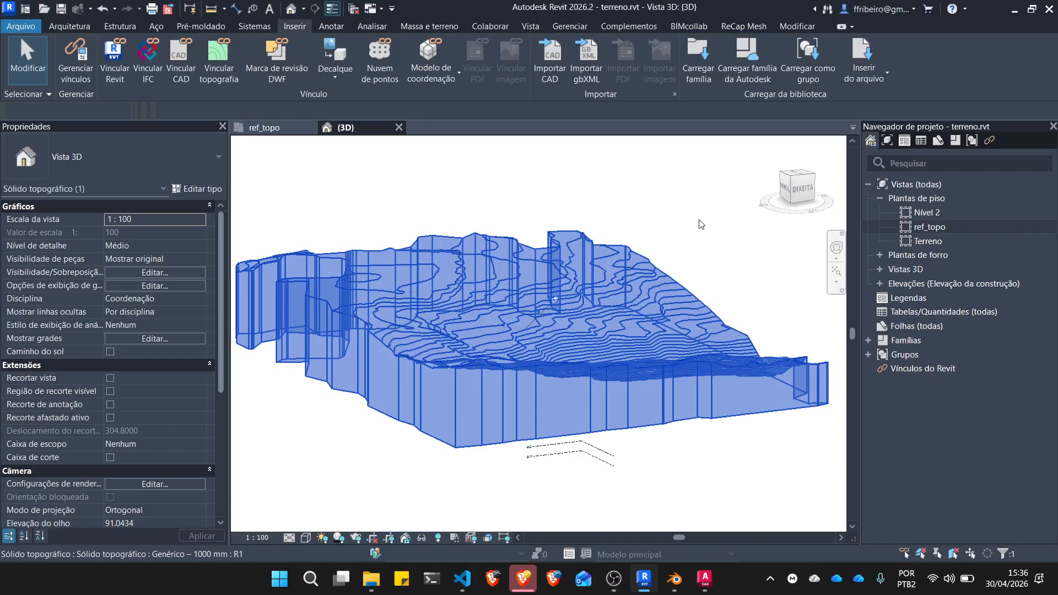
click(700, 224)
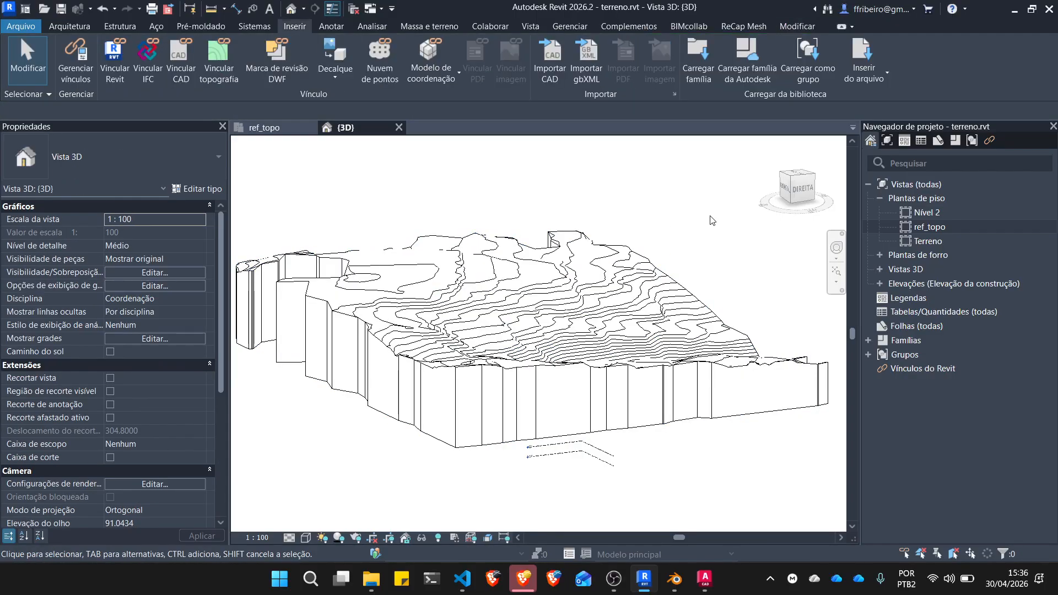
Set the 3D view to a shaded visual style and examine the toposolid's surface and irregular edges from above
click(307, 538)
click(328, 483)
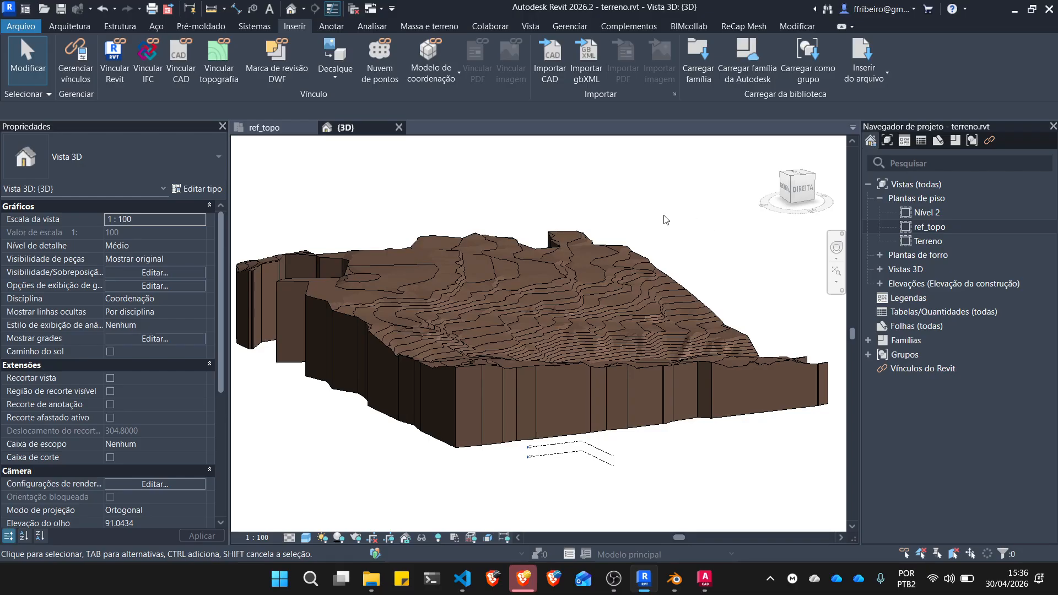
scroll(667, 287, down, 3)
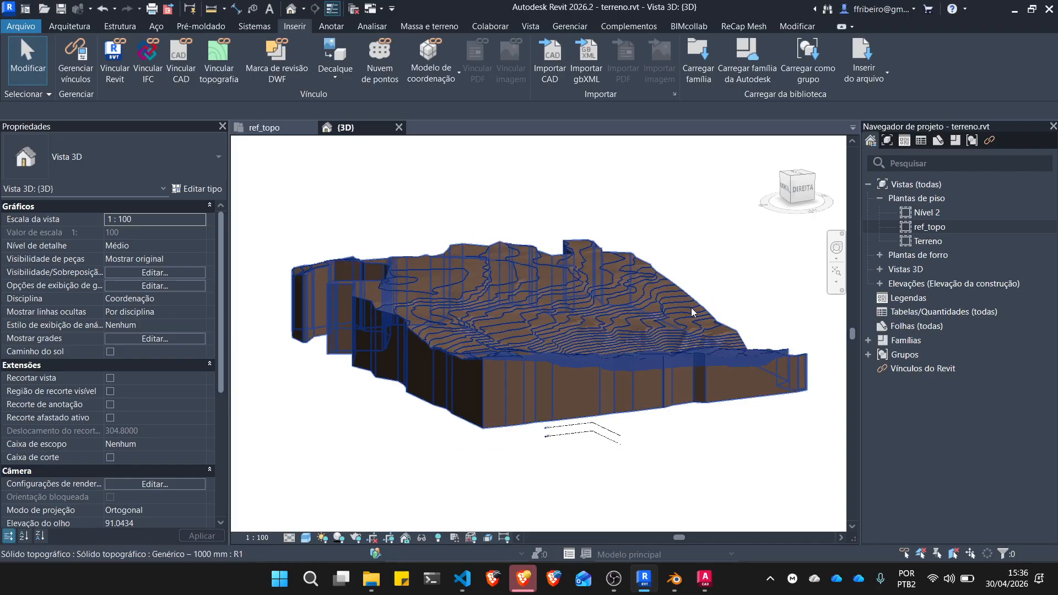
scroll(717, 284, up, 2)
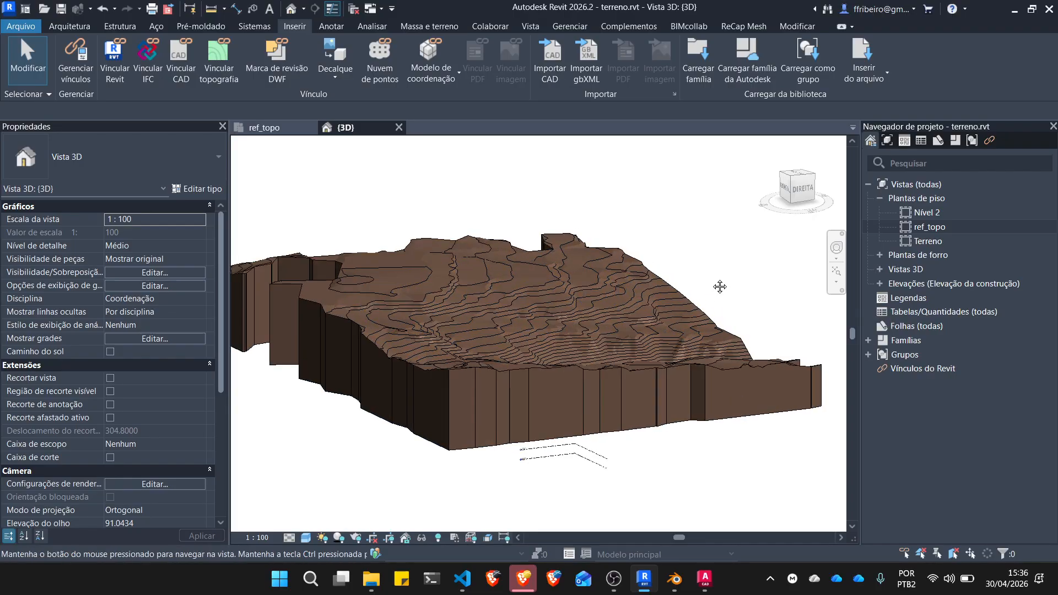
shift+middle_drag(711, 307, 658, 371)
scroll(598, 348, down, 2)
scroll(443, 244, up, 2)
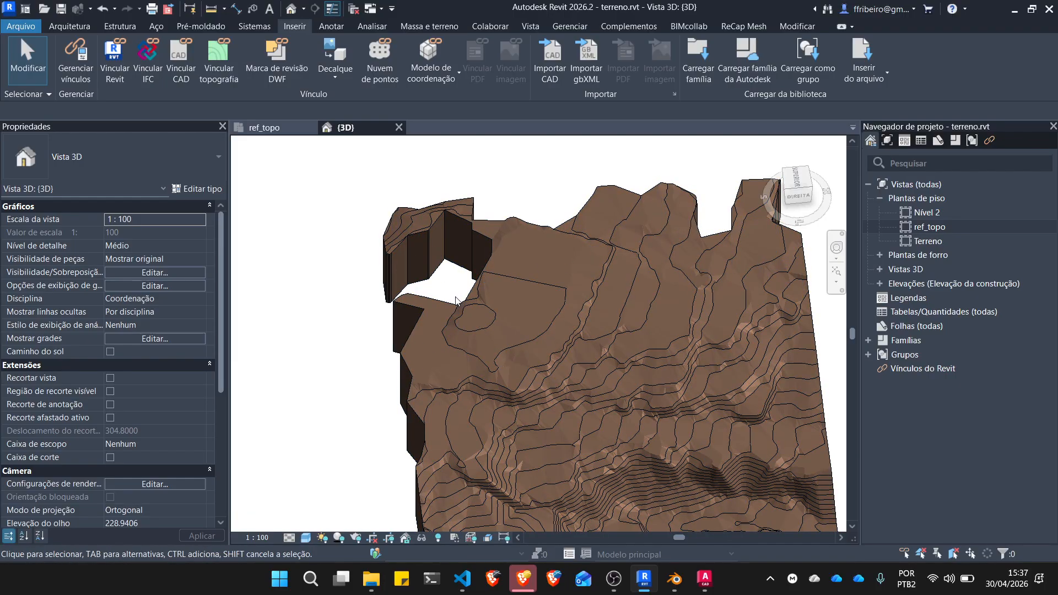
scroll(567, 290, down, 1)
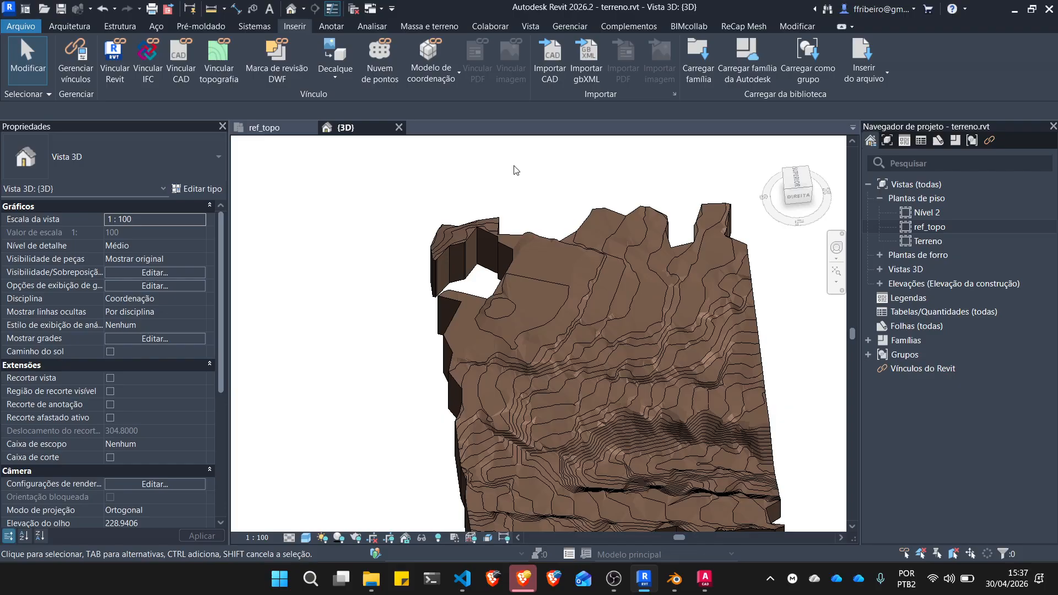
Reload the unloaded terreno_teste_01.dwg link in the project
click(78, 58)
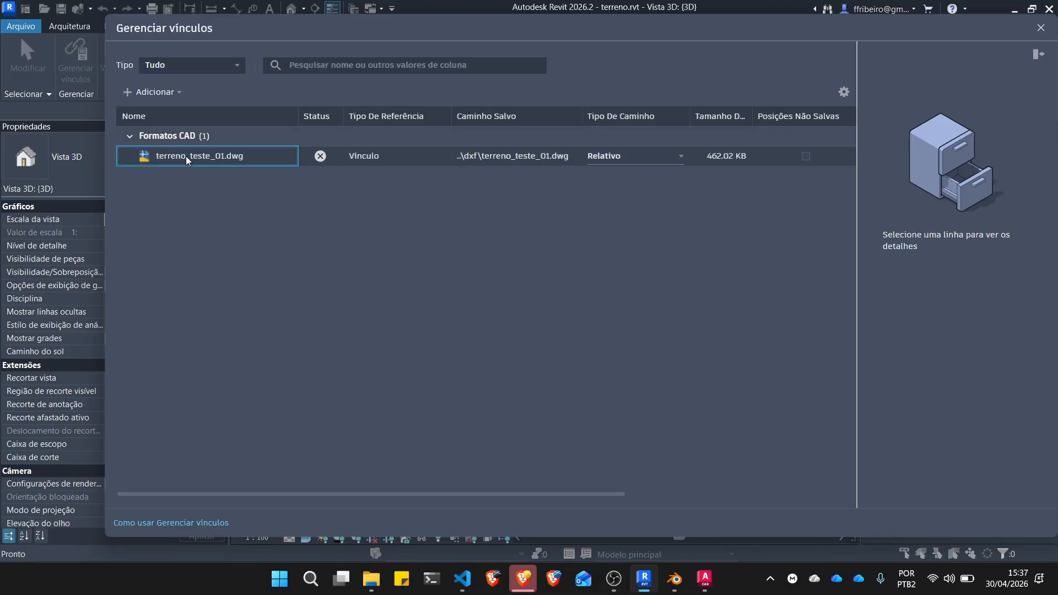
click(187, 156)
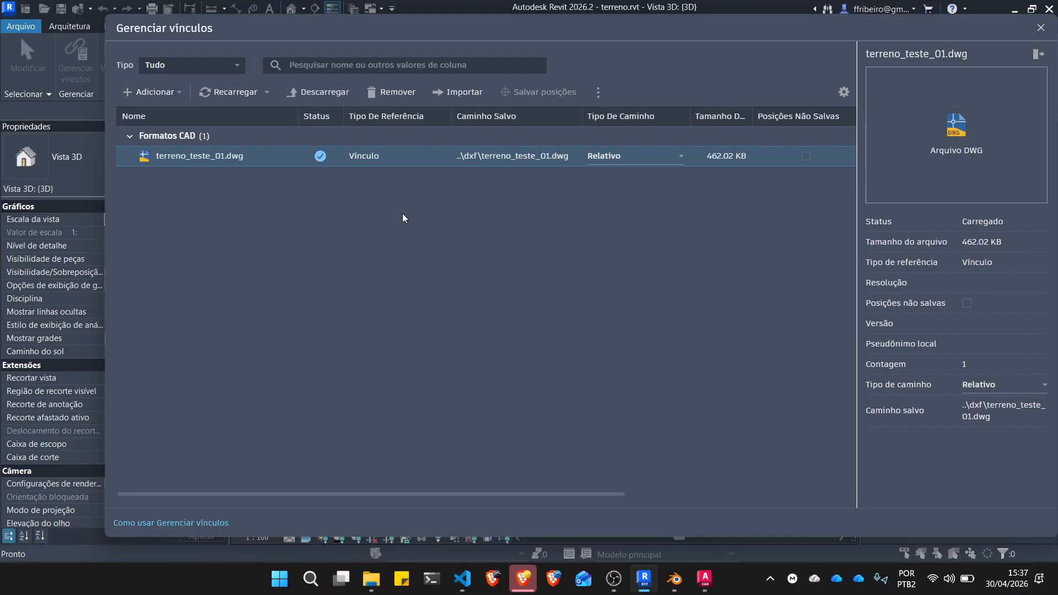
click(1041, 28)
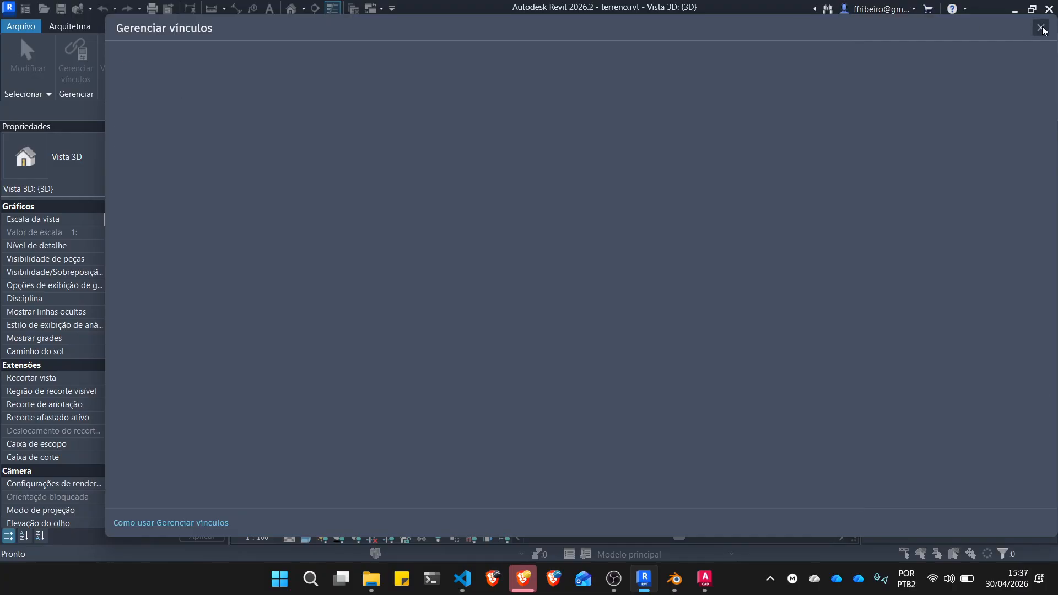
Open the ref_topo floor plan and examine the linked drawing's contour lines and lots, close up and as a whole
click(275, 131)
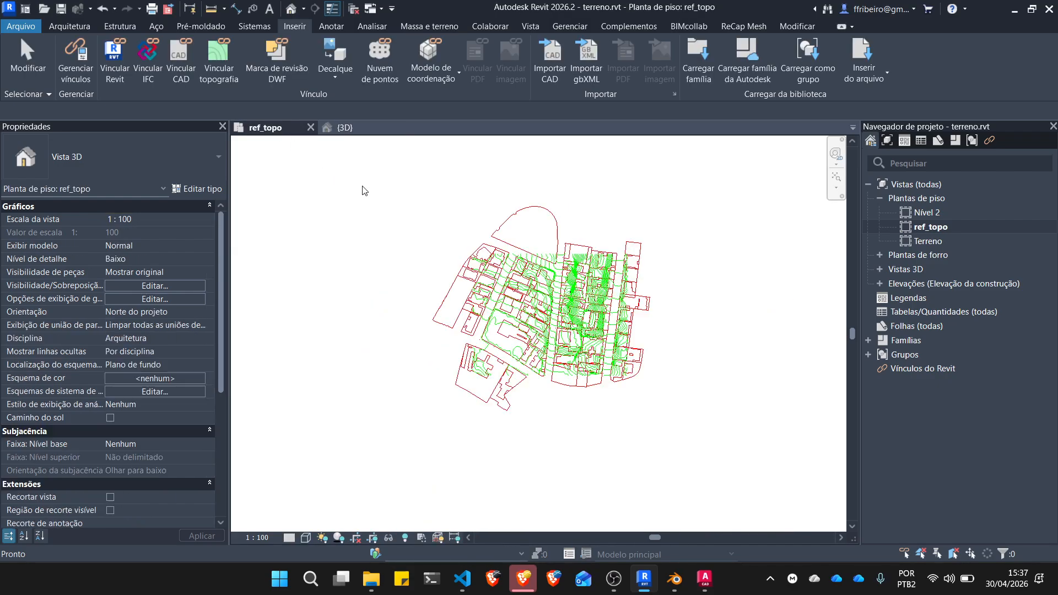
scroll(579, 334, up, 5)
scroll(579, 334, up, 6)
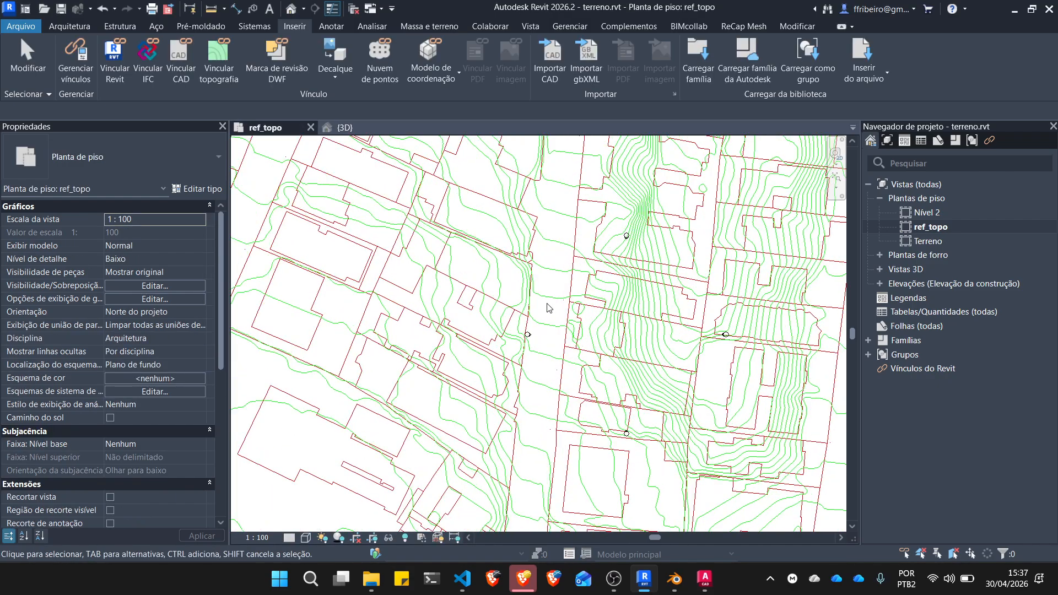
scroll(488, 285, down, 7)
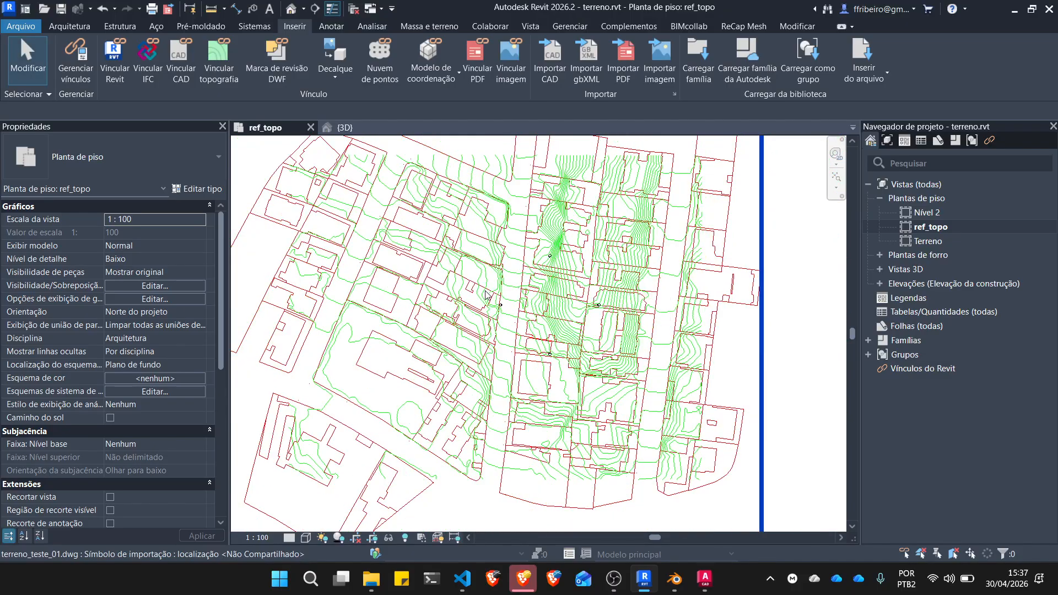
scroll(559, 313, up, 6)
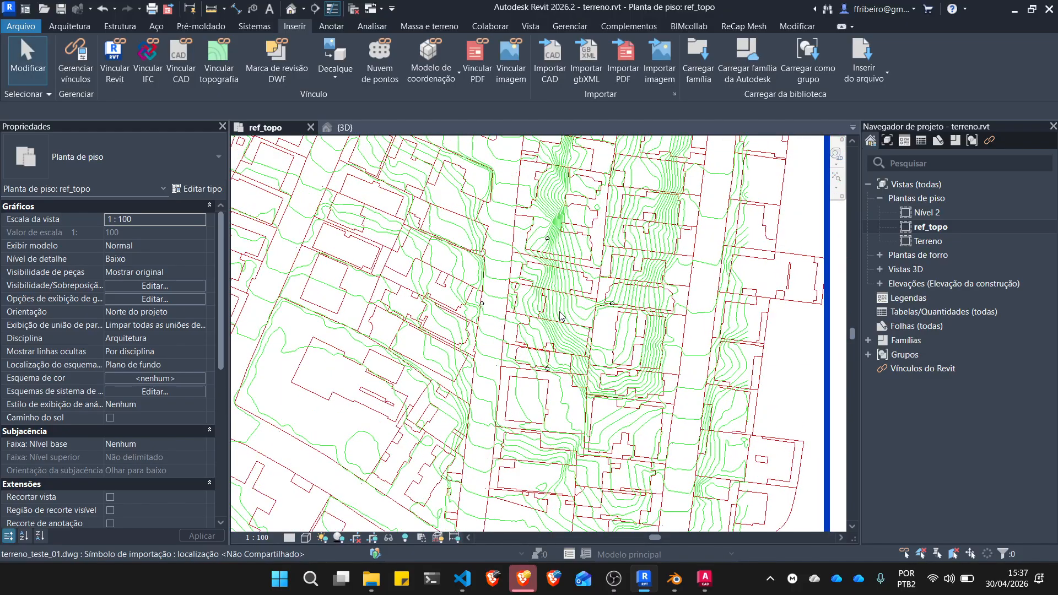
scroll(564, 320, up, 4)
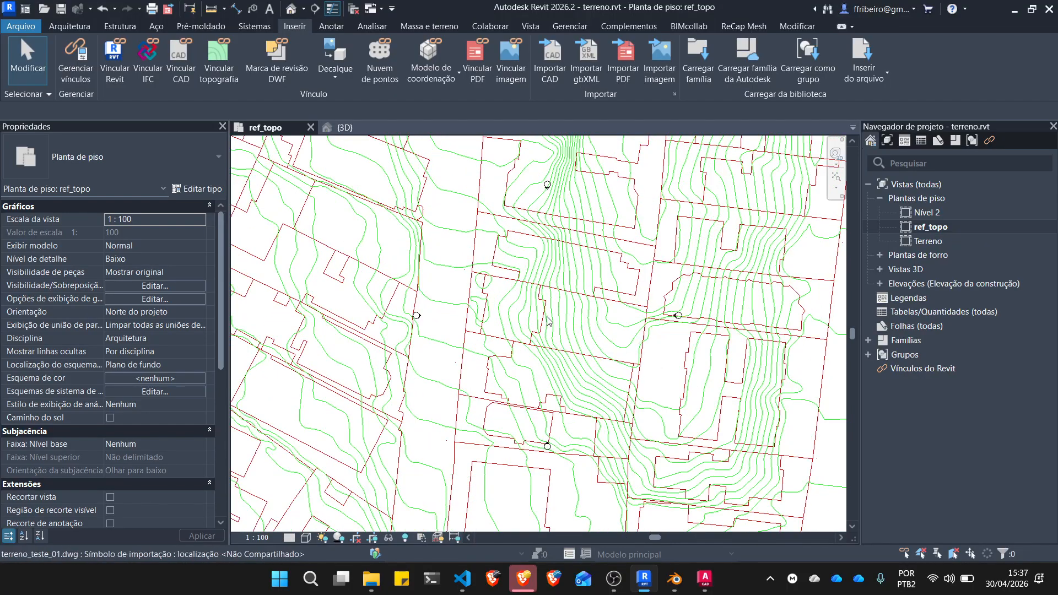
scroll(560, 323, up, 6)
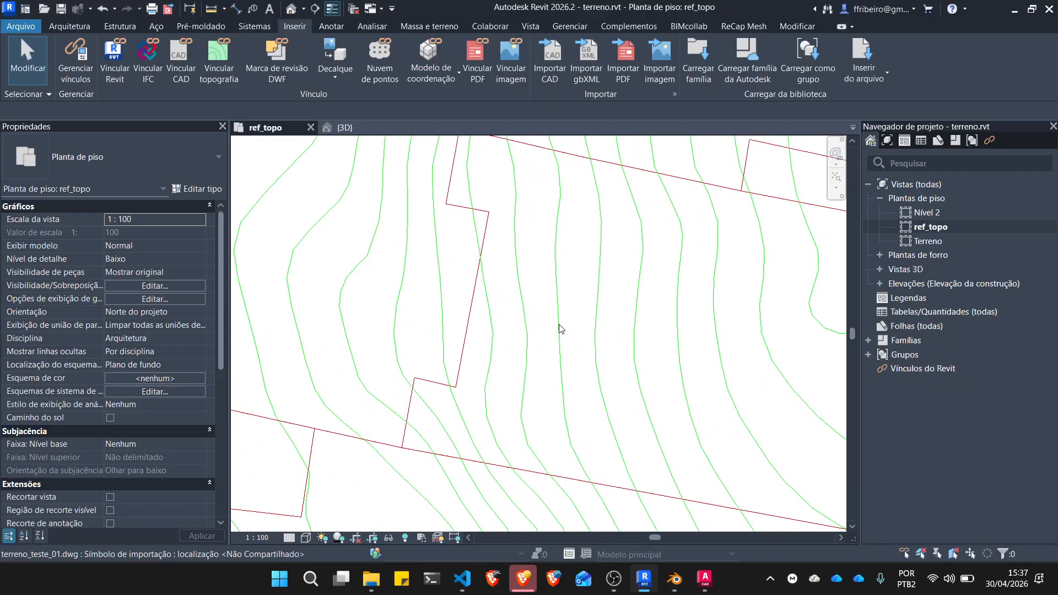
scroll(561, 331, down, 4)
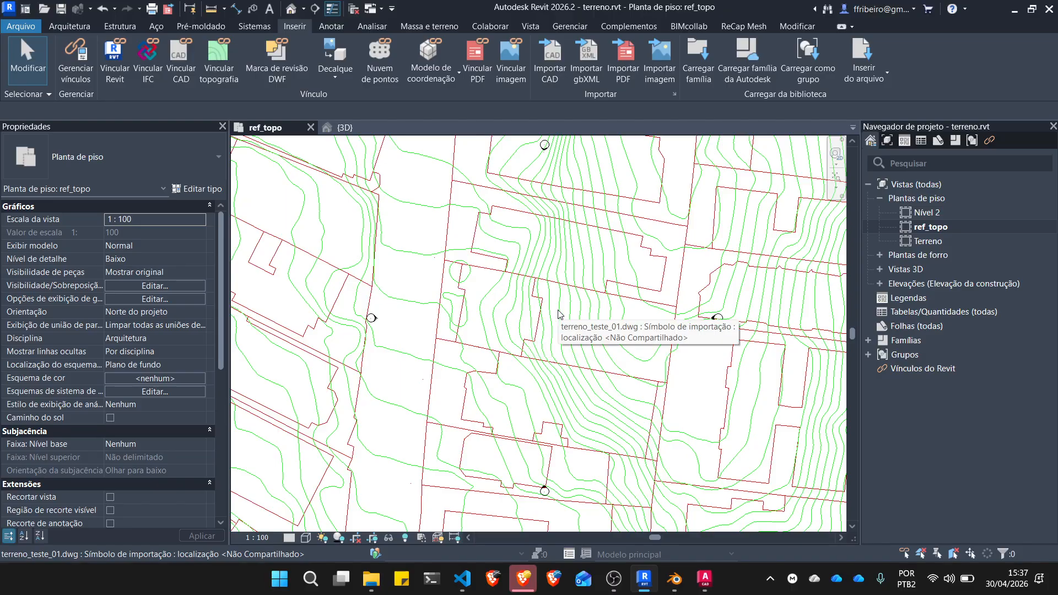
scroll(562, 331, down, 5)
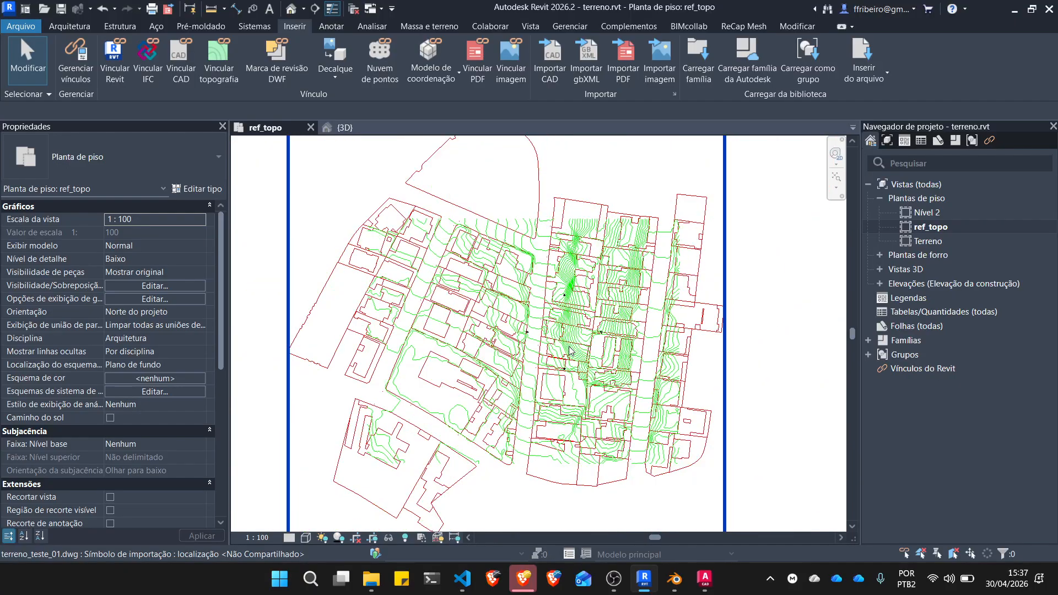
scroll(570, 352, down, 1)
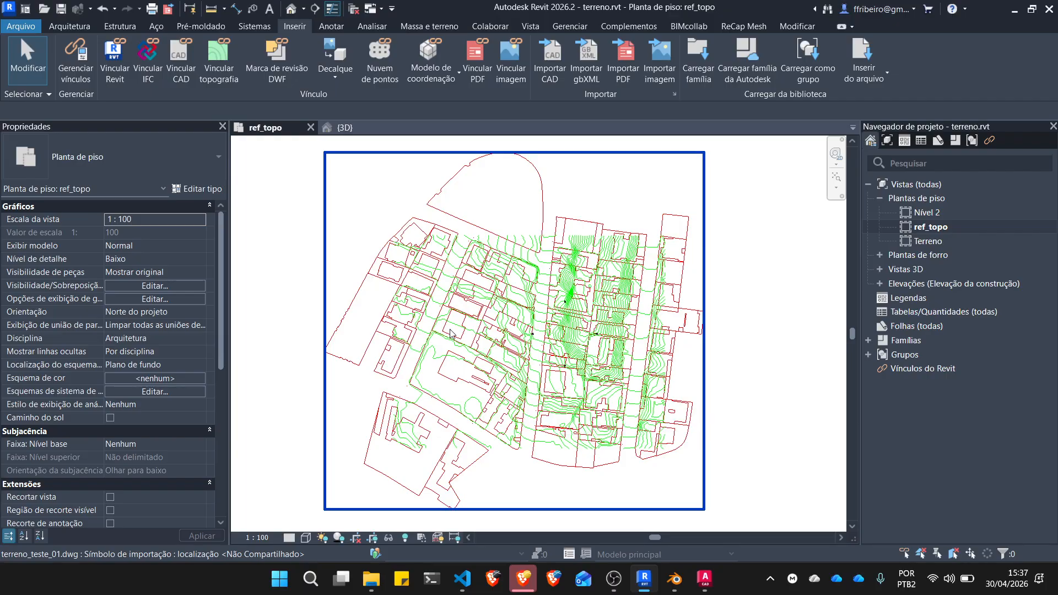
Select the toposolid in the 3D view and compare its extent with the linked drawing in the ref_topo floor plan
click(343, 129)
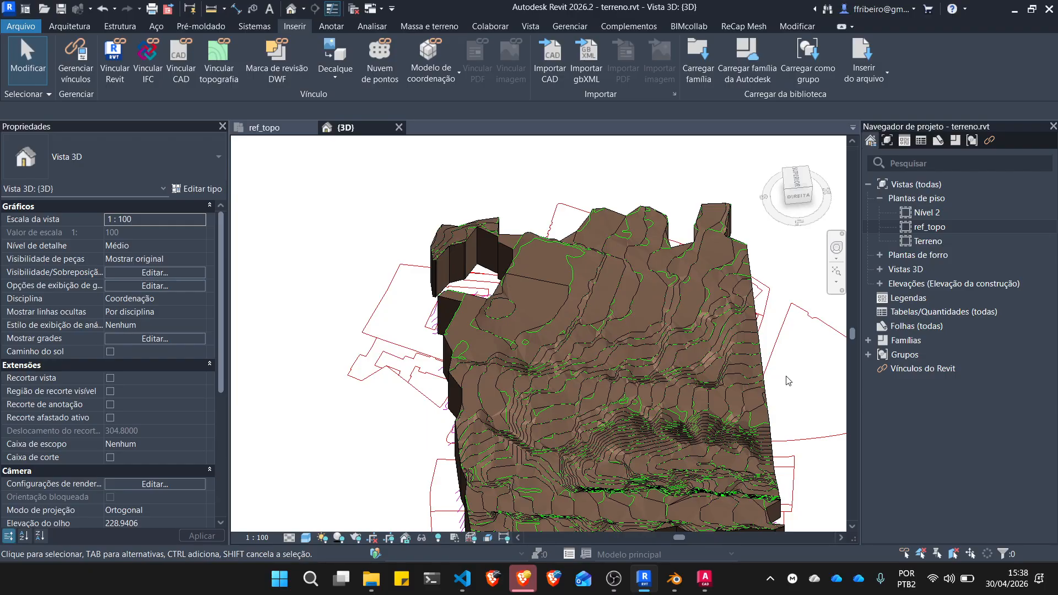
scroll(537, 278, down, 2)
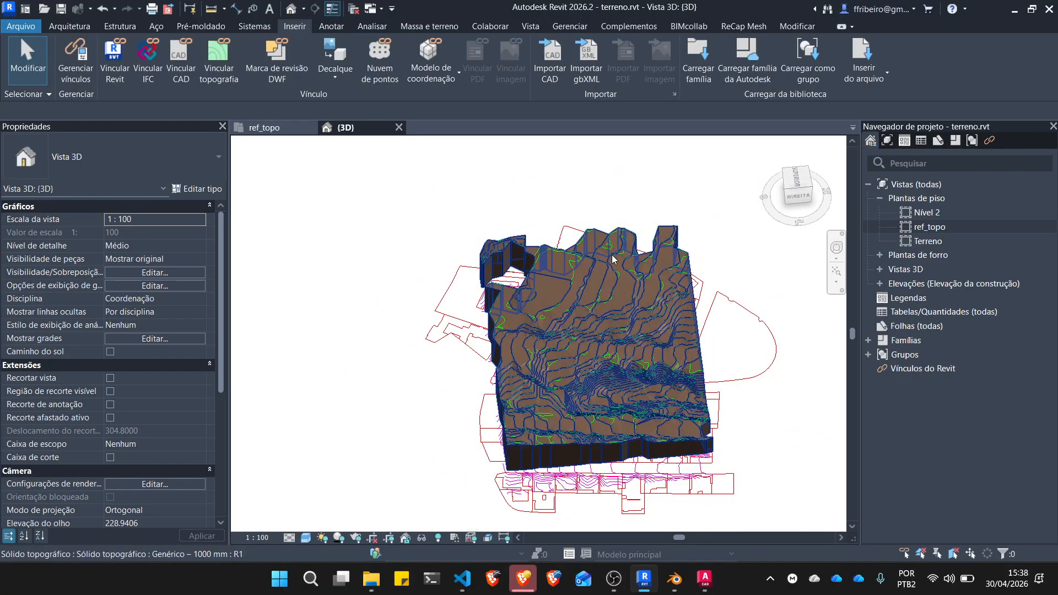
click(639, 268)
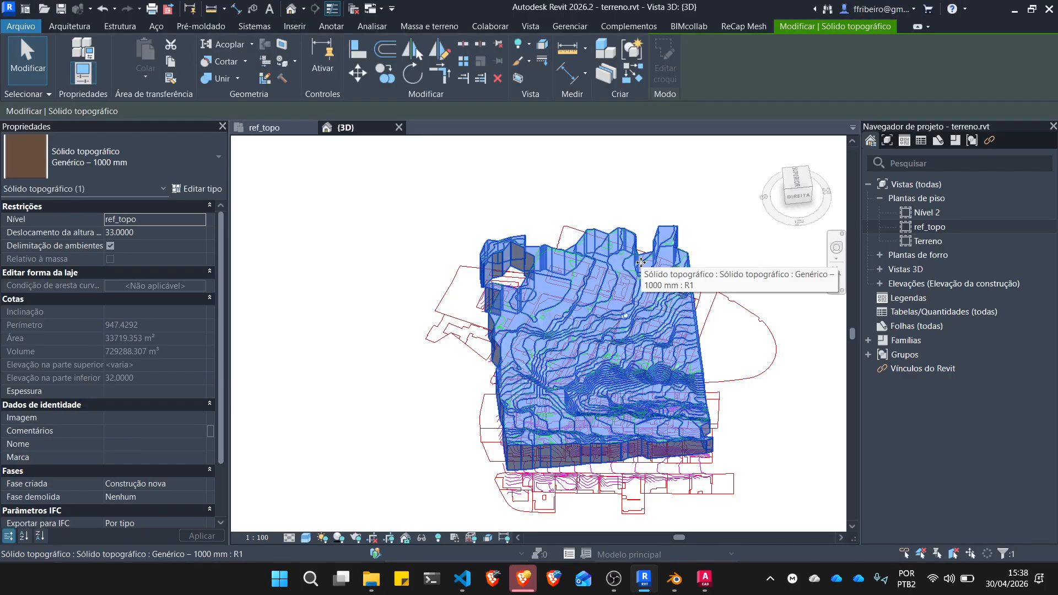
click(274, 132)
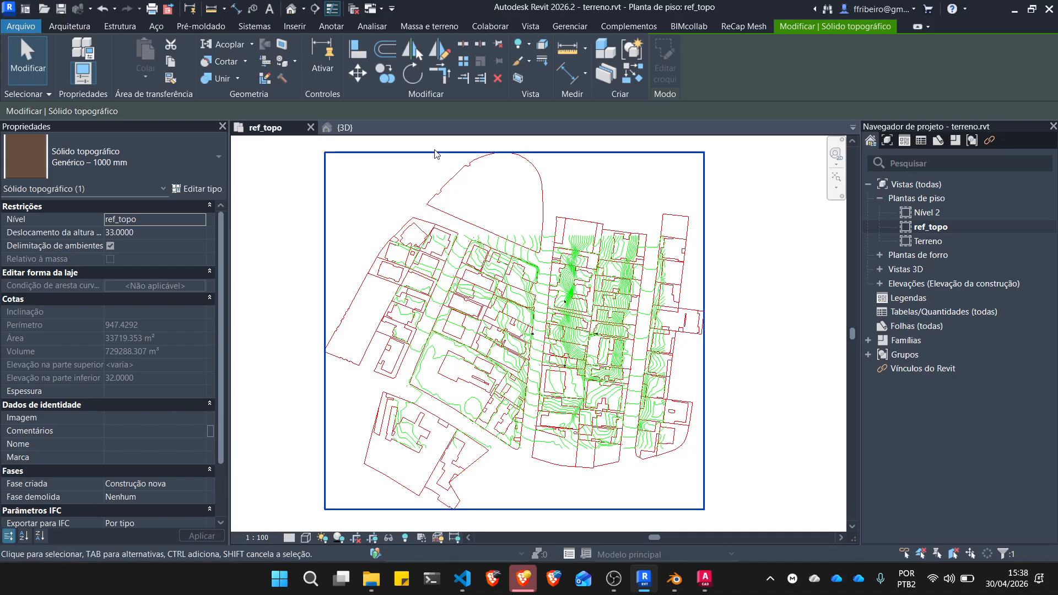
click(345, 127)
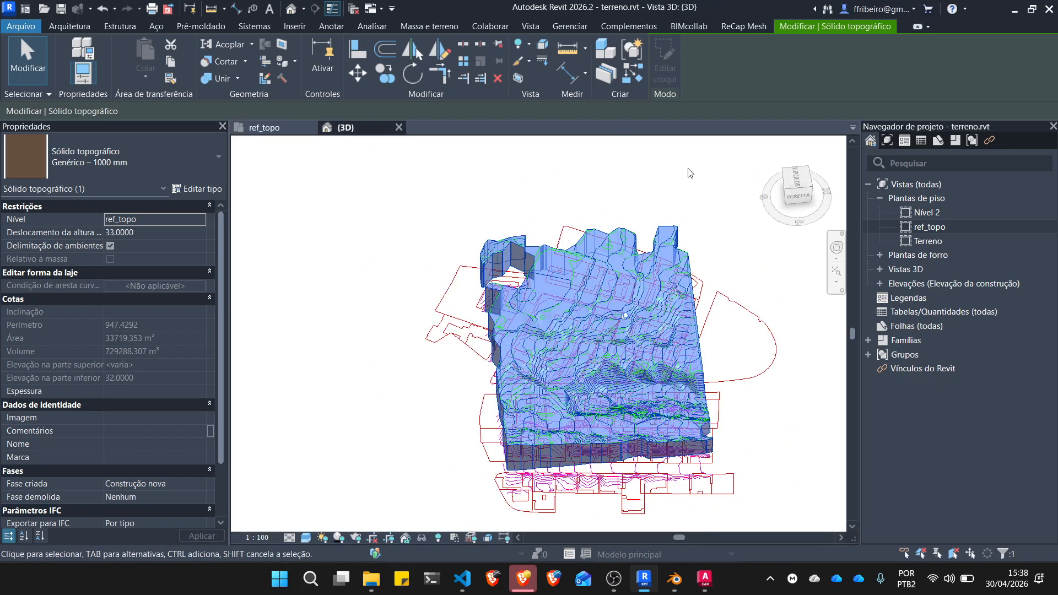
Reselect the toposolid and examine its outline from directly above in the 3D view, then switch to the project folder in File Explorer
key(Escape)
click(666, 266)
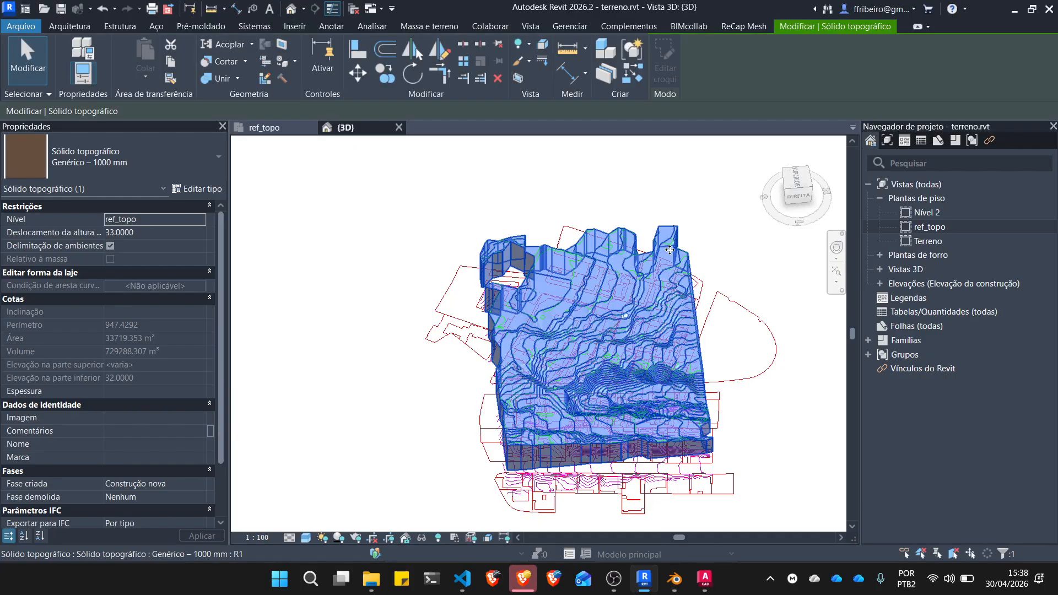
click(798, 178)
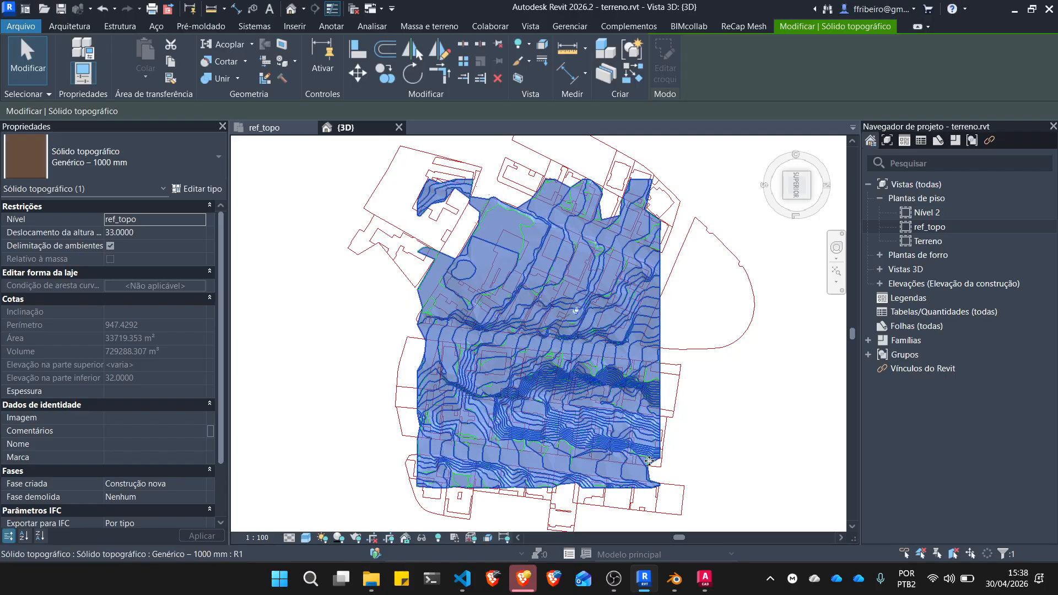
click(645, 587)
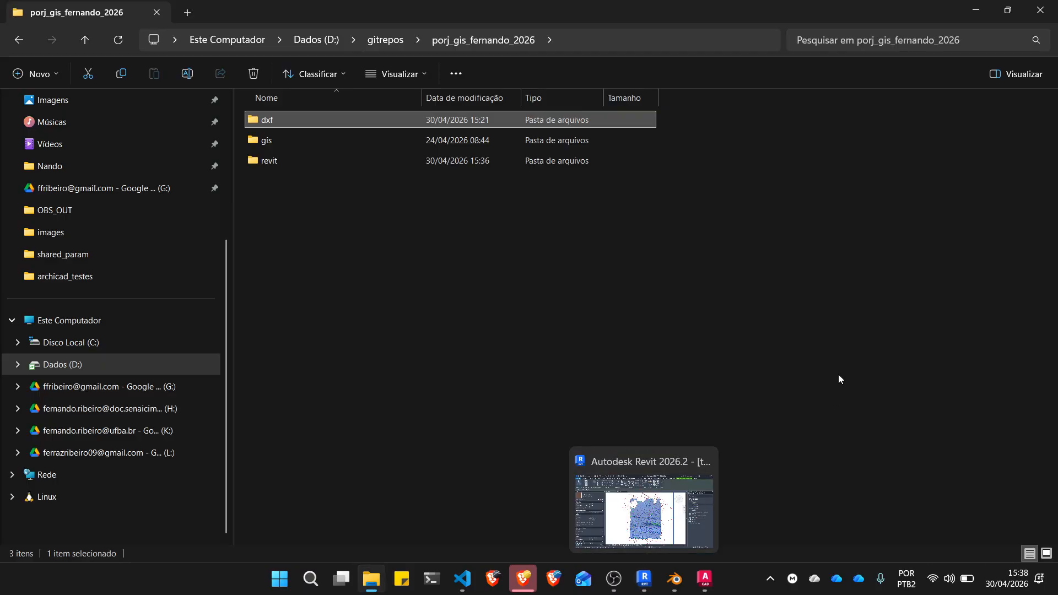